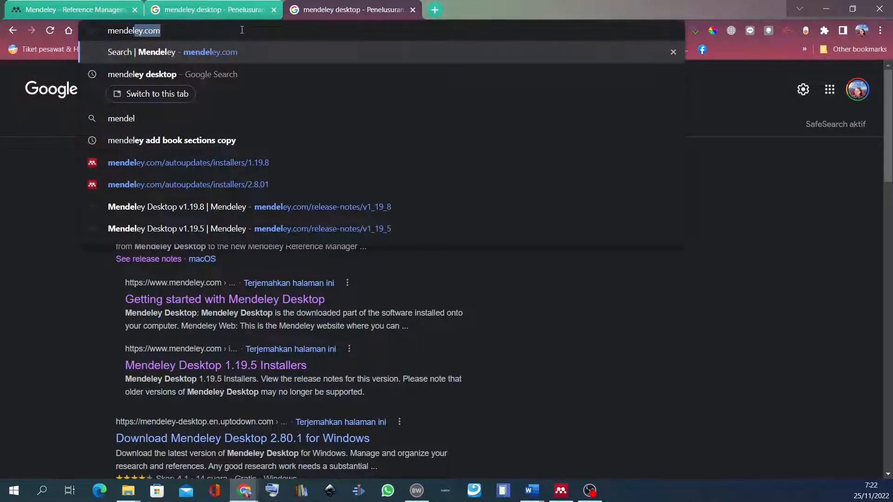
Open mendeley.com and sign in to the existing account with the saved credentials.
key(Return)
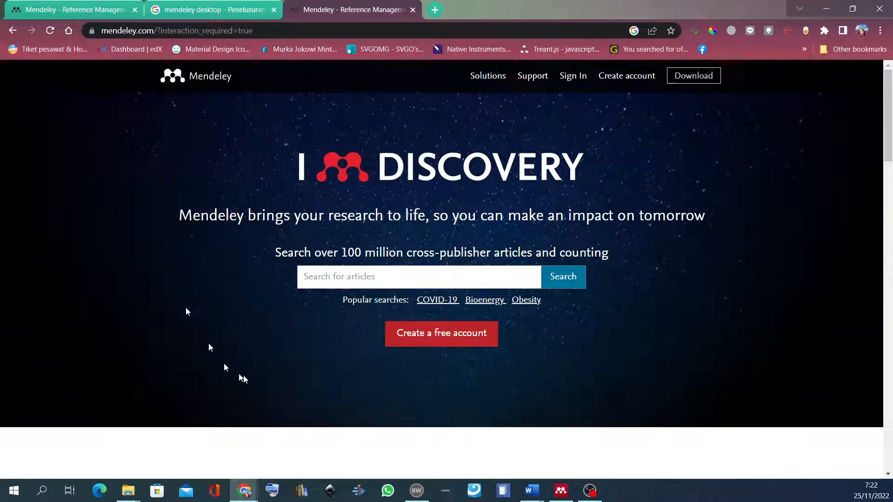
click(449, 340)
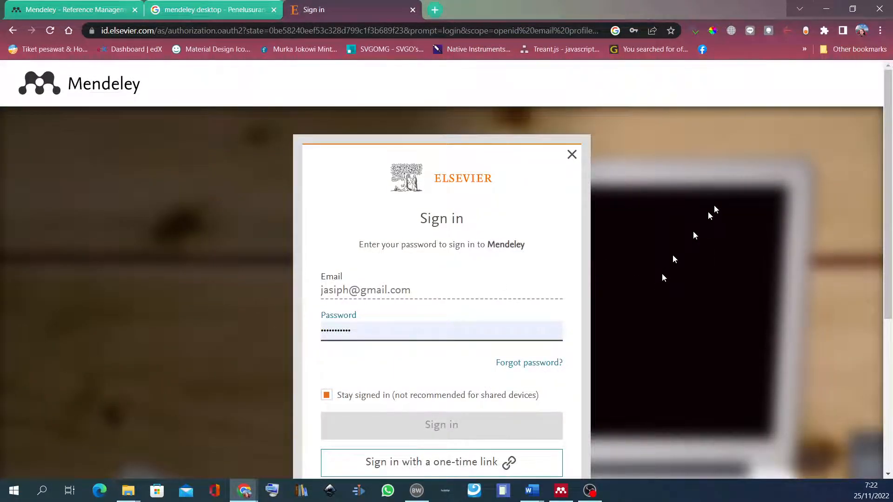
scroll(707, 219, down, 3)
scroll(716, 208, up, 1)
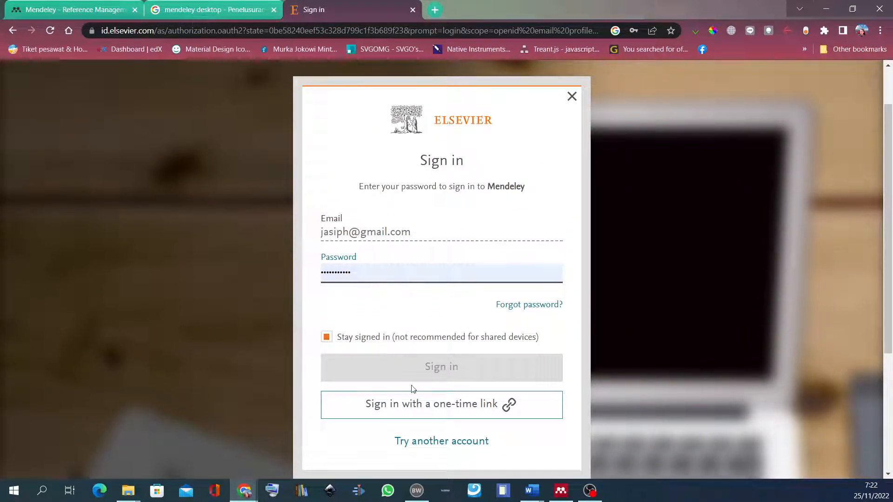
click(410, 371)
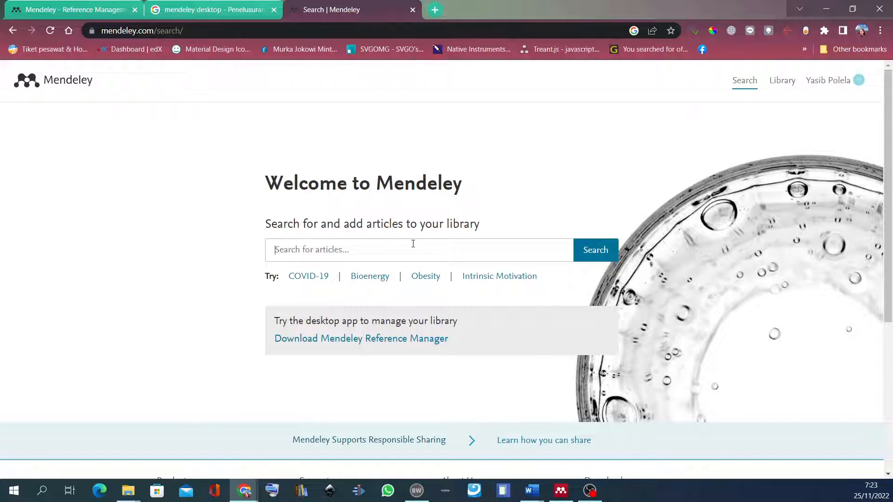
Search the article catalogue for "pernikahan kidung agung" and look through the matching journals.
text(pernikahan )
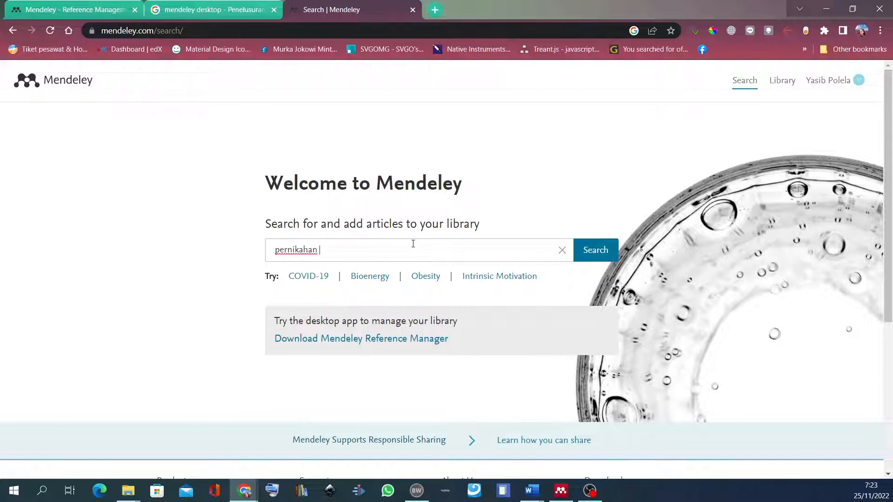
text(kidung agung)
key(Return)
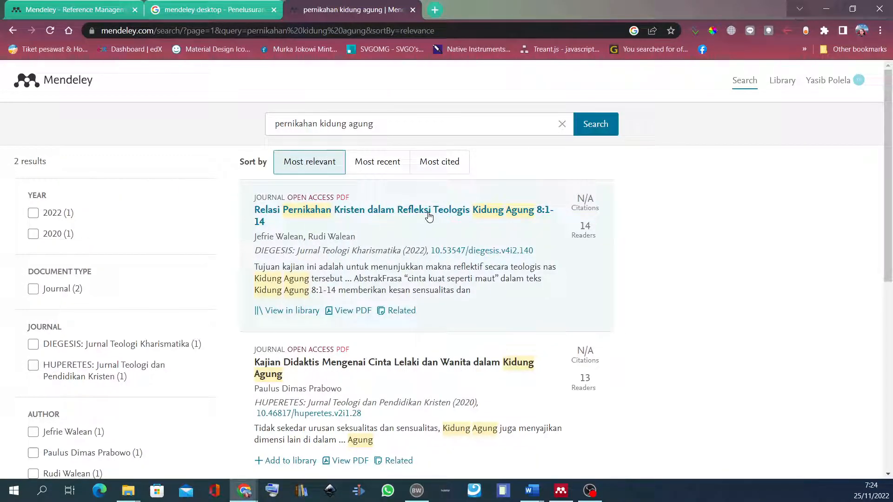
scroll(429, 216, down, 3)
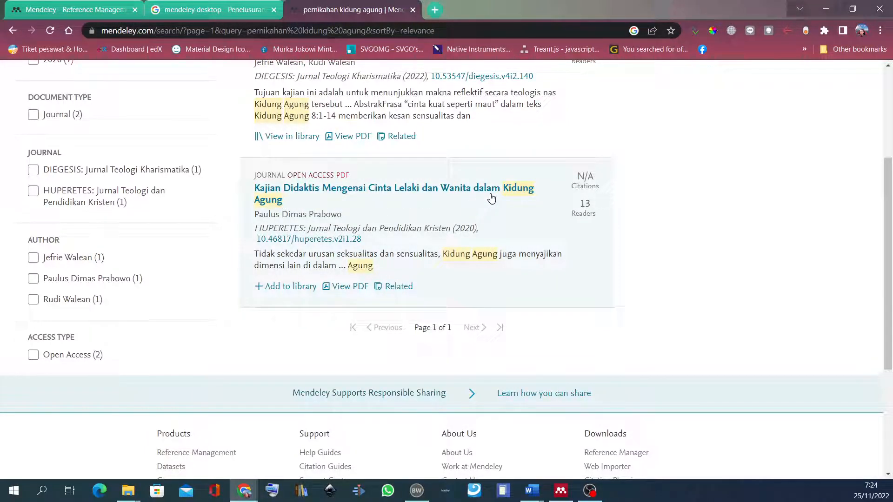
scroll(492, 199, up, 2)
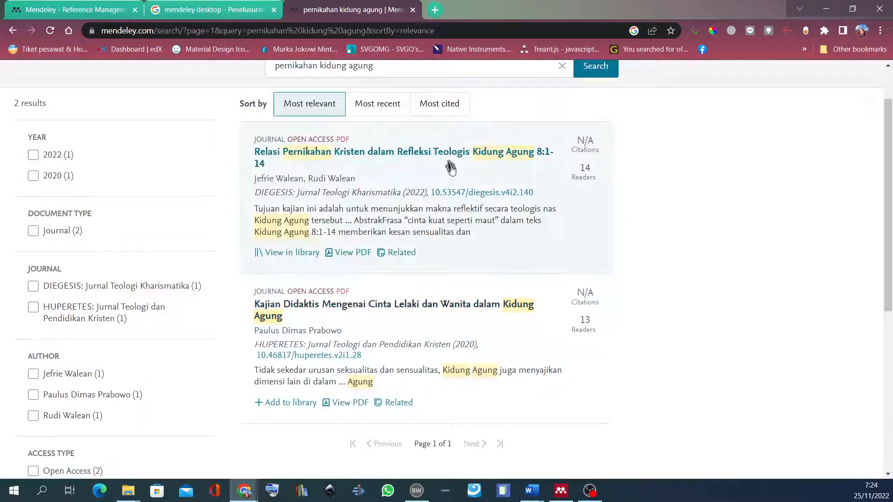
scroll(453, 192, up, 1)
scroll(412, 186, down, 4)
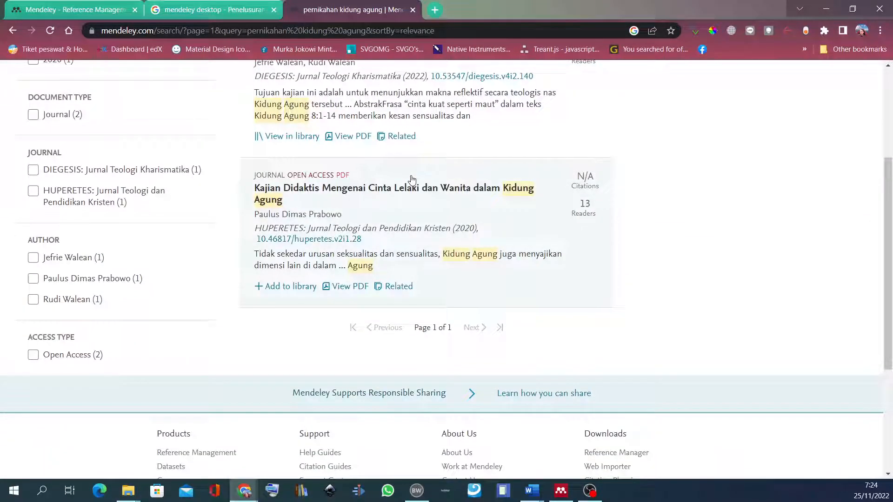
scroll(562, 248, up, 4)
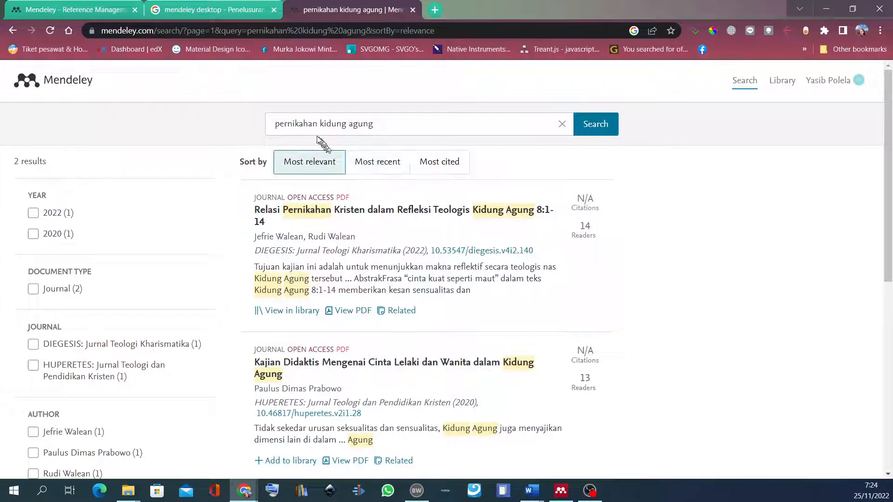
Remove "pernikahan" from the query and search the catalogue for "kidung agung" only.
double_click(294, 125)
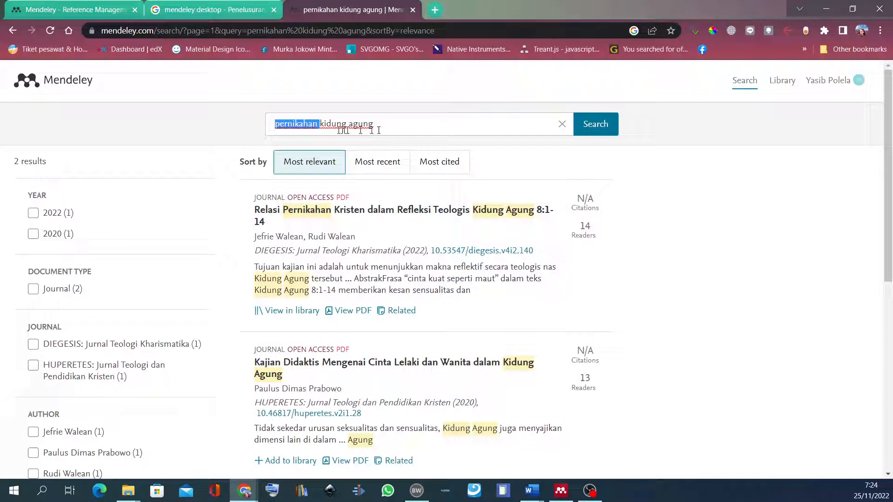
scroll(575, 326, down, 1)
scroll(576, 325, up, 2)
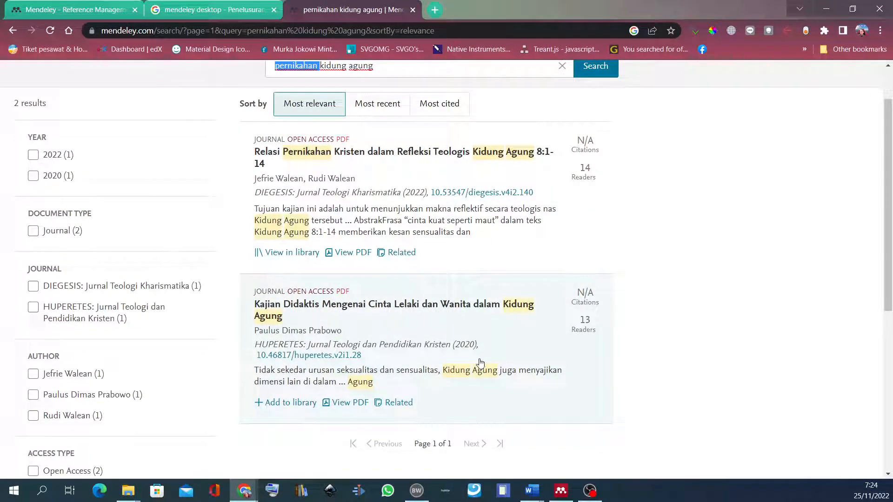
scroll(455, 179, up, 1)
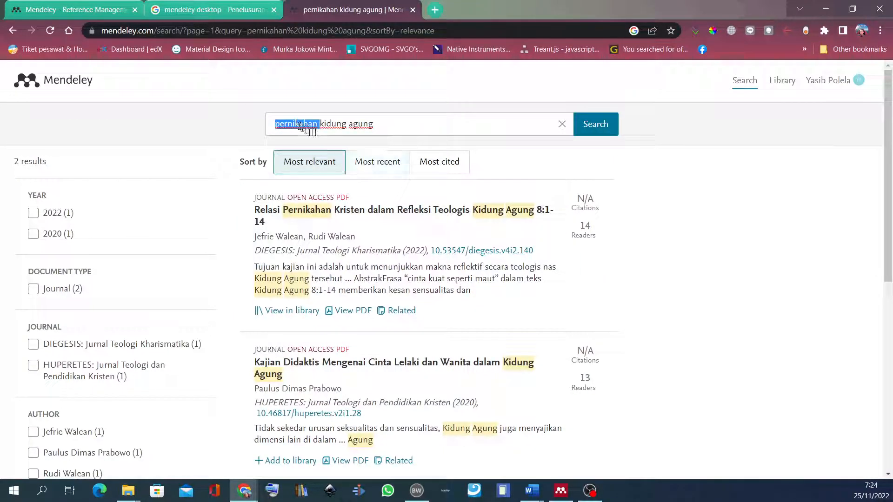
key(BackSpace)
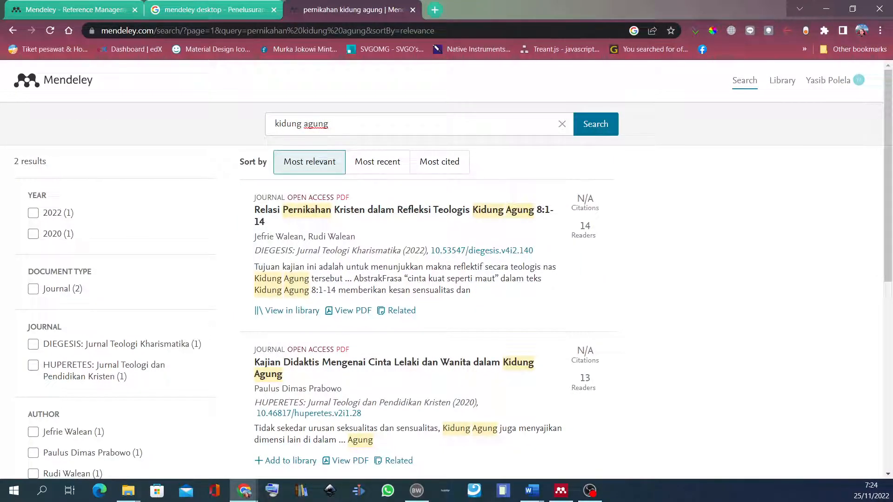
key(Return)
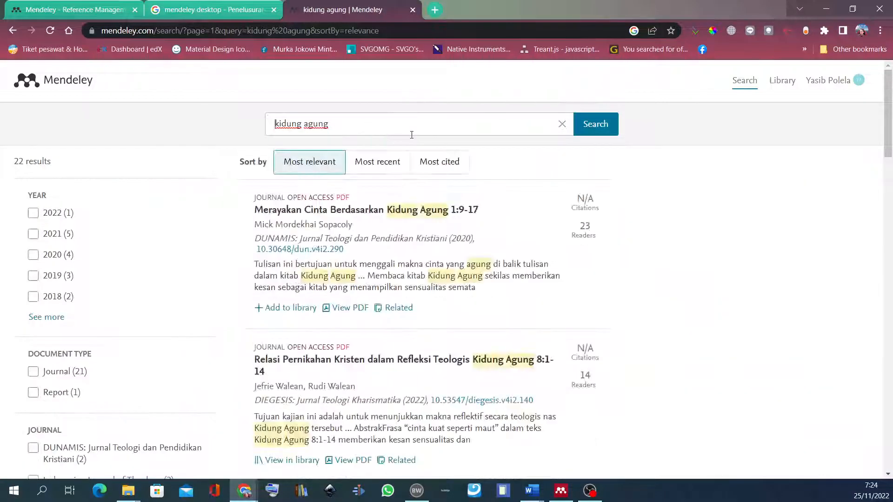
Look through the "kidung agung" articles and add "Merayakan Cinta Berdasarkan Kidung Agung 1:9-17" to the library.
scroll(456, 321, down, 20)
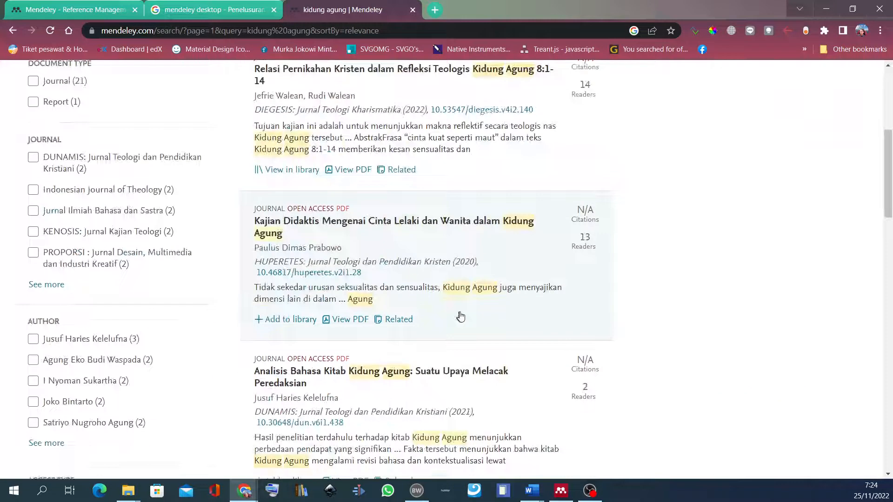
scroll(464, 317, down, 8)
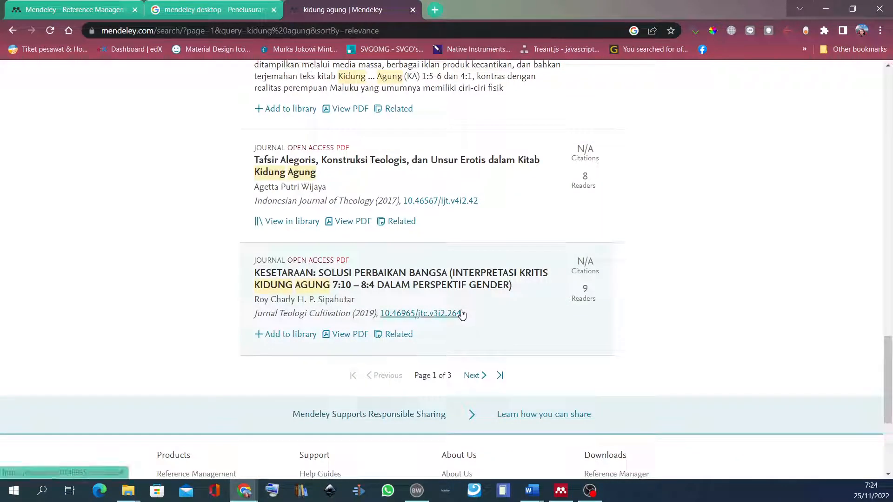
scroll(461, 311, up, 1)
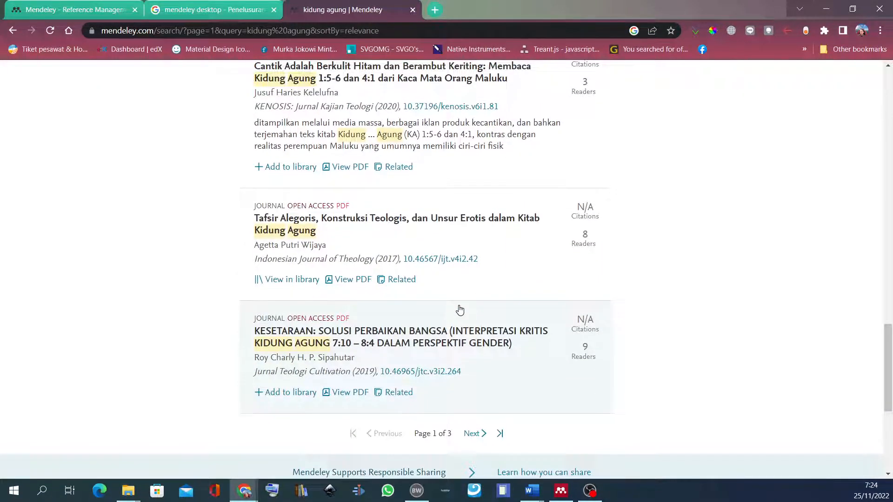
scroll(460, 310, up, 20)
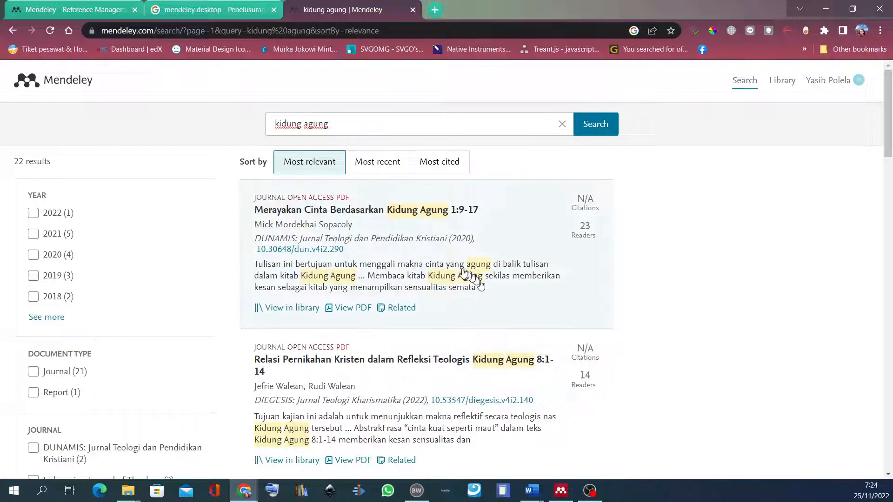
scroll(462, 274, down, 4)
scroll(417, 275, down, 2)
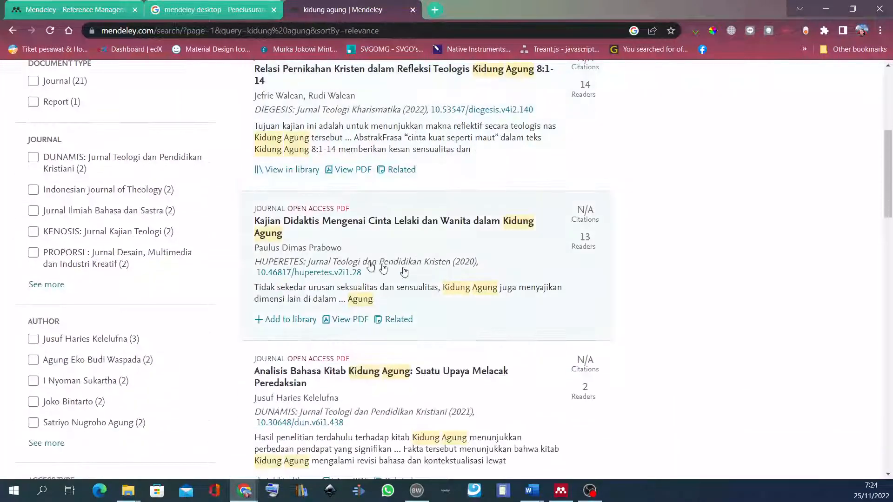
scroll(432, 300, down, 7)
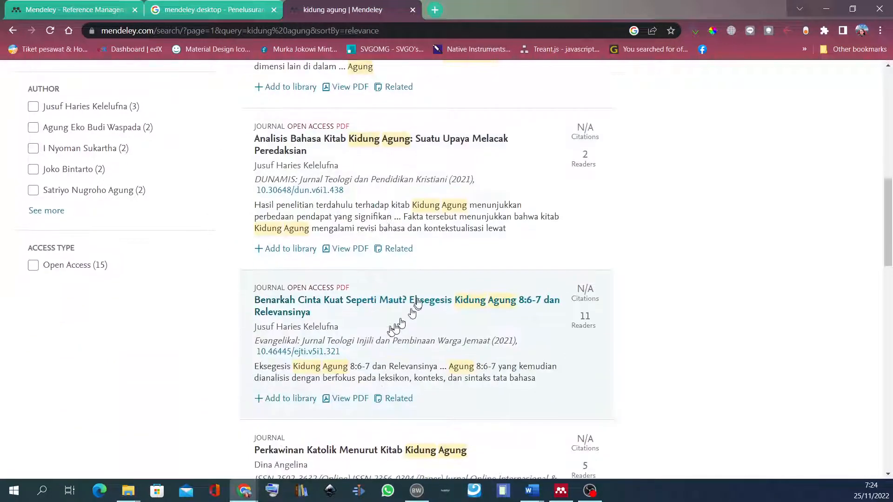
scroll(424, 298, down, 15)
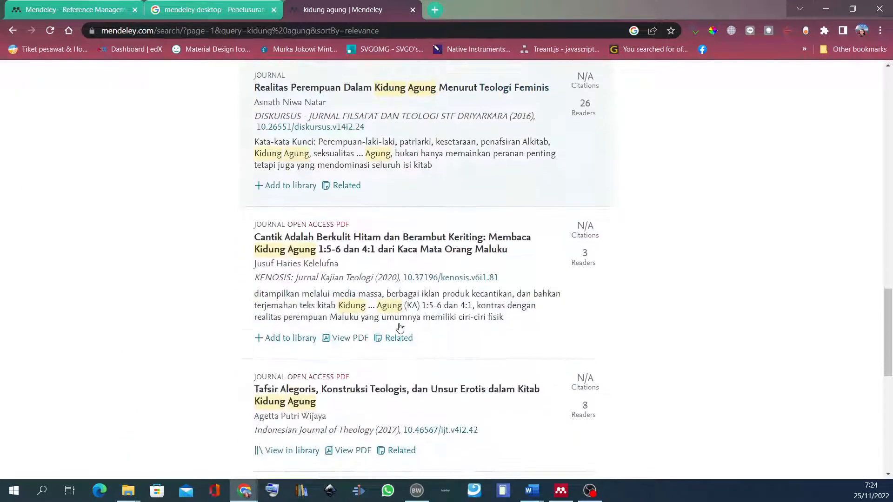
scroll(399, 327, up, 20)
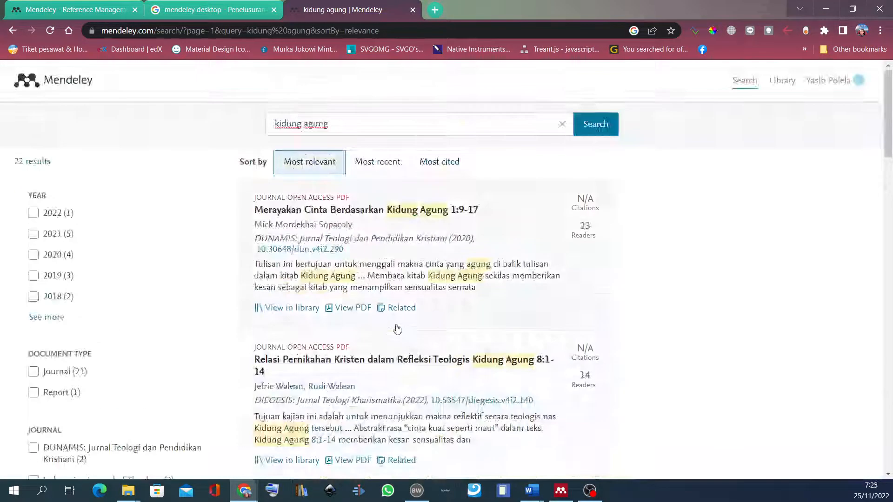
Replace the query with the English term "song of songs" and run the search.
key(ctrl+a)
text(s)
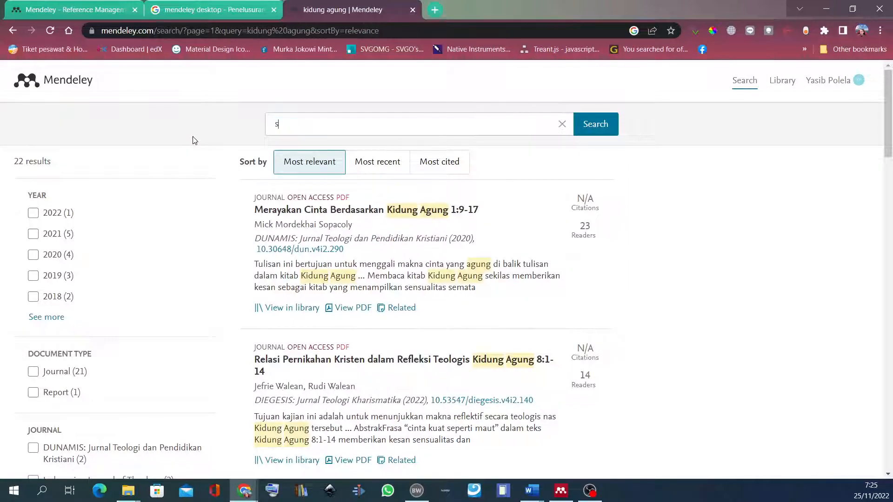
text(ong of songs)
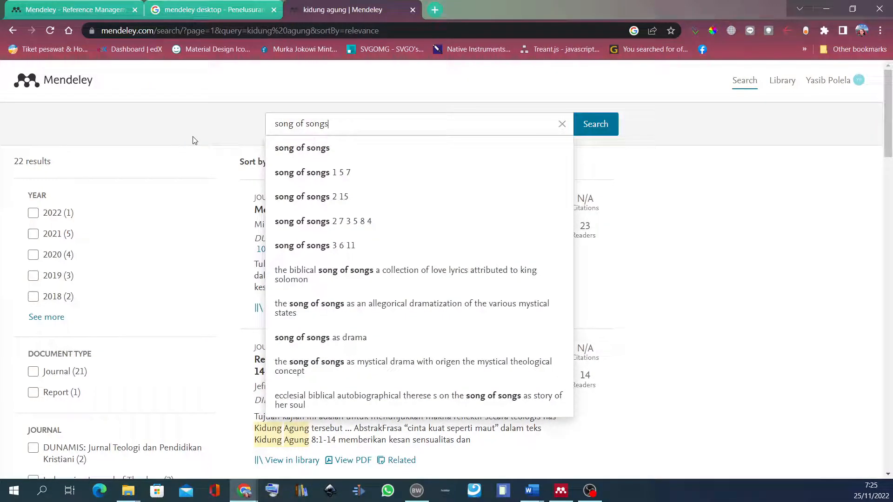
key(Return)
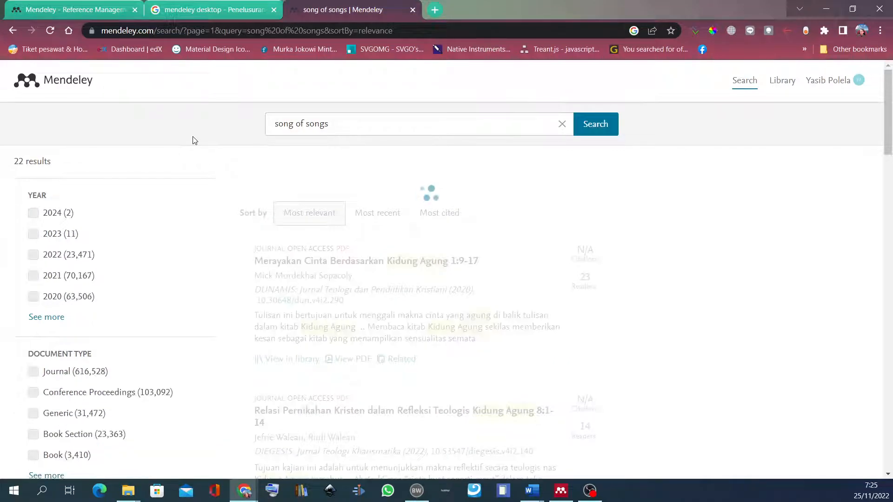
Examine the titles and abstracts on the first page of "song of songs" results.
scroll(395, 235, down, 3)
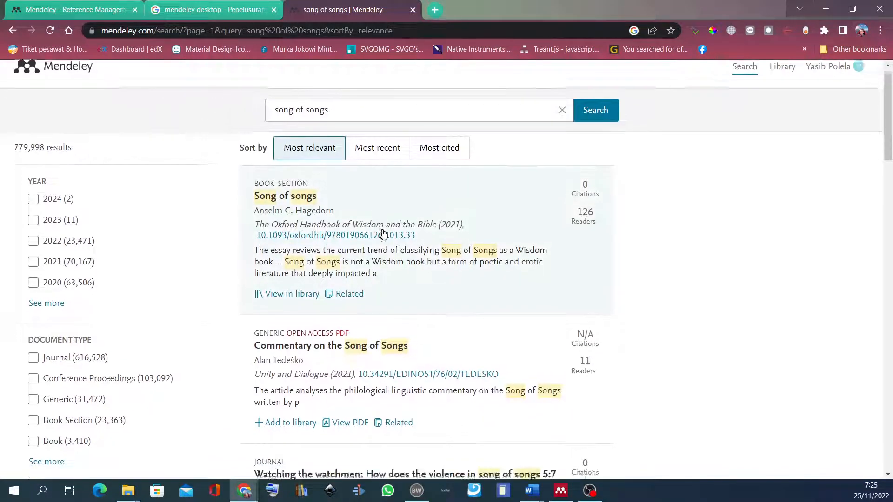
scroll(425, 295, down, 4)
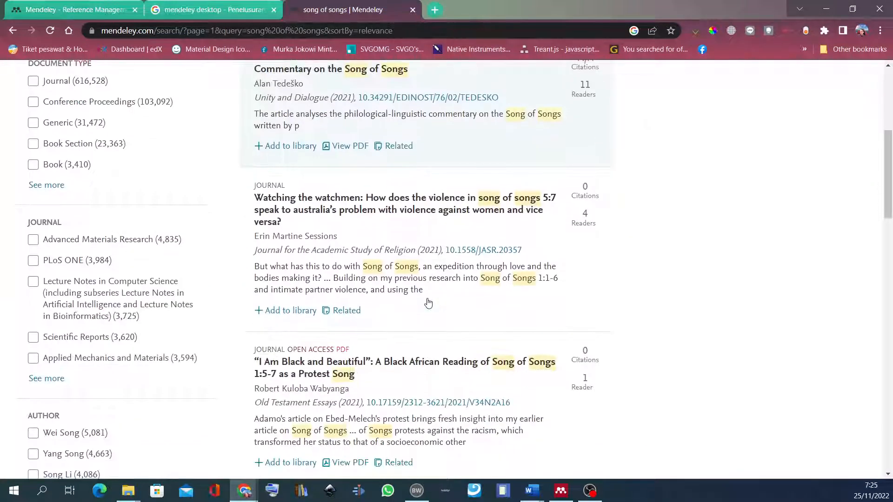
scroll(429, 303, down, 2)
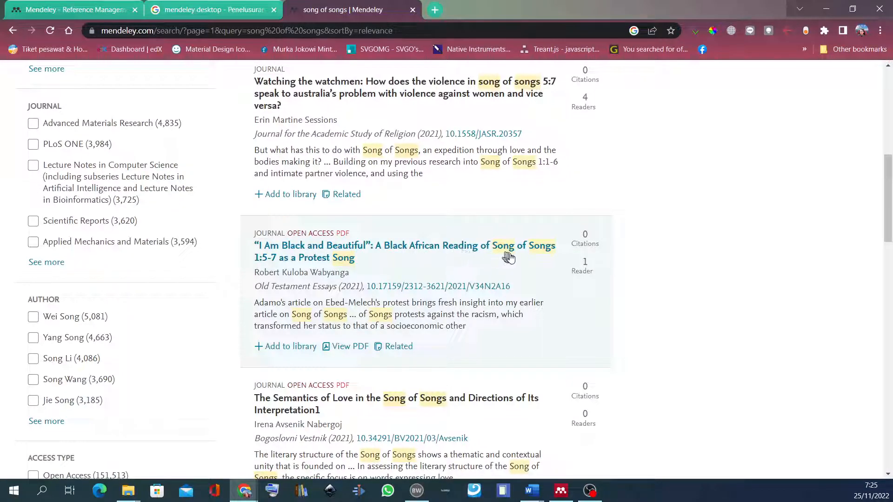
scroll(508, 272, down, 2)
scroll(508, 275, down, 6)
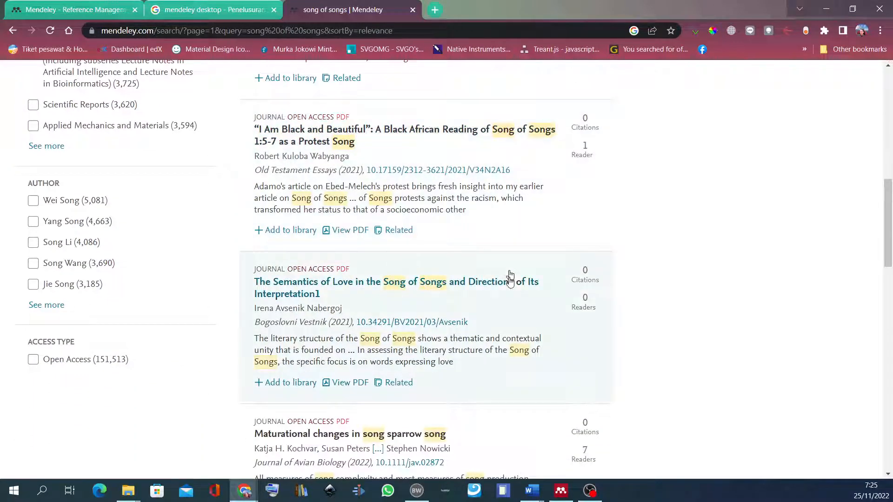
scroll(514, 287, down, 2)
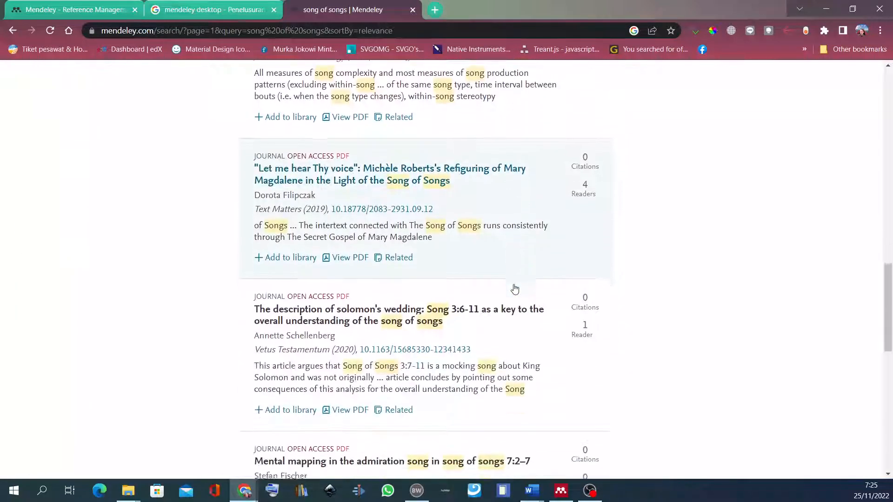
scroll(515, 289, down, 8)
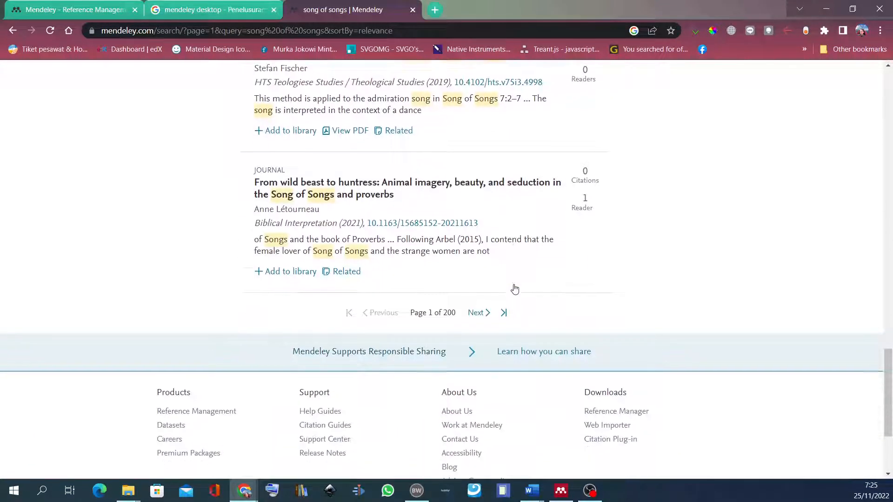
scroll(515, 289, up, 4)
scroll(515, 289, down, 1)
scroll(515, 289, down, 2)
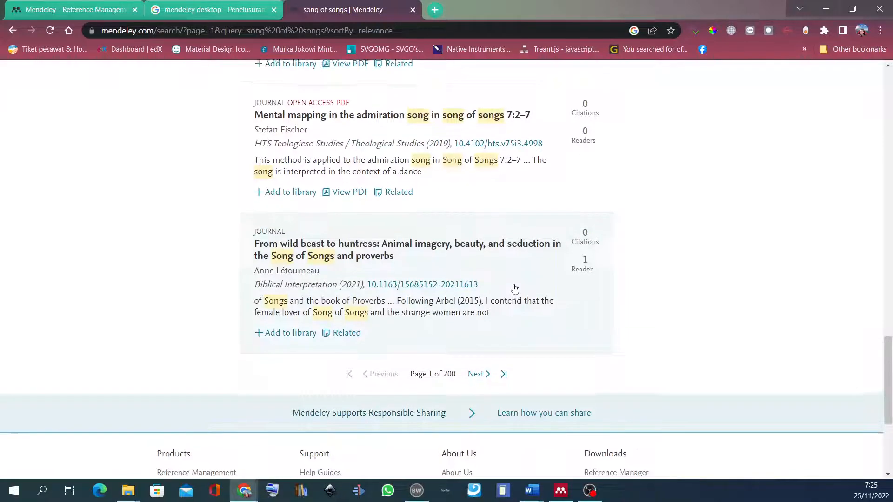
scroll(515, 289, up, 15)
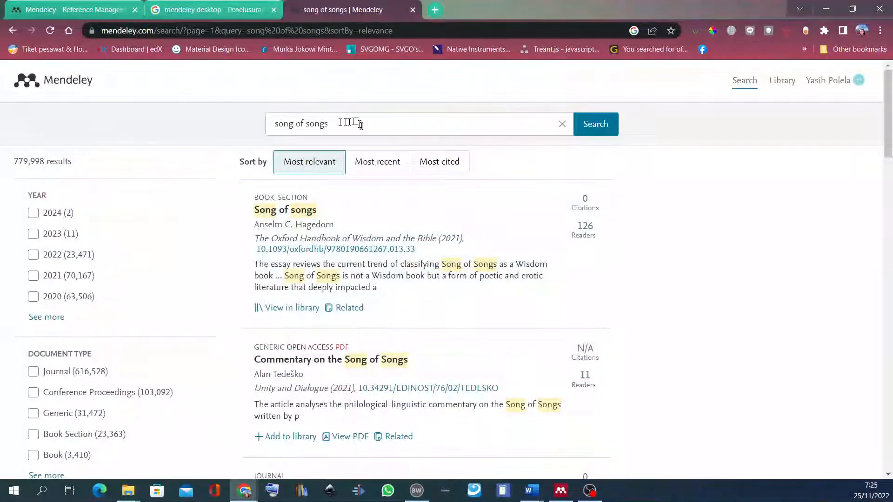
Replace the English query with "kidung agung" and search the catalogue again.
drag(351, 124, 186, 130)
text(ki)
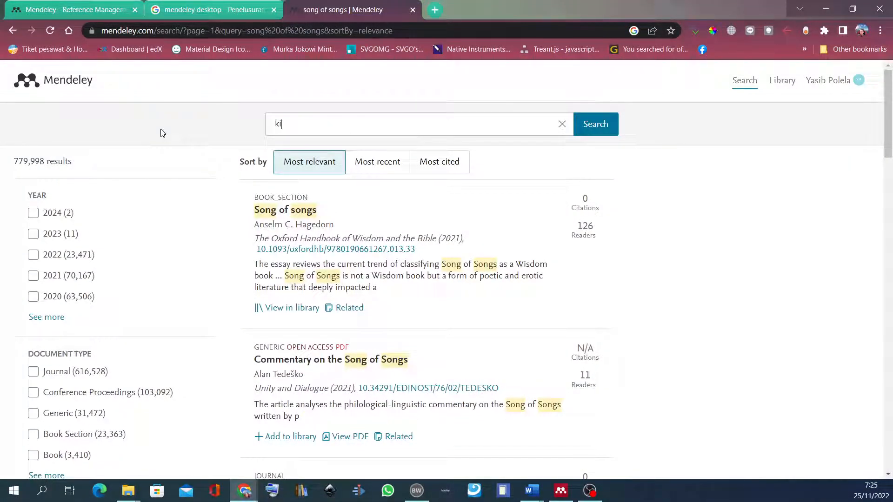
text(dung agung)
key(Return)
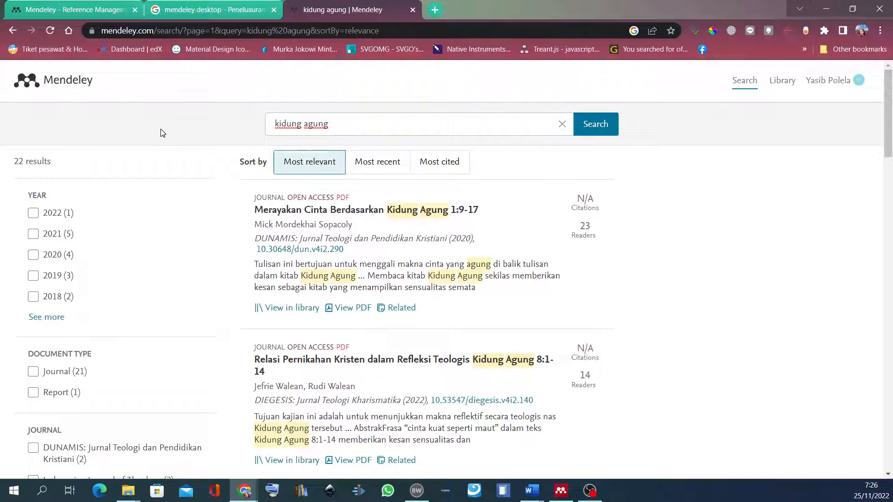
Replace the query with "mariage song of songs" and run the search.
drag(379, 124, 251, 134)
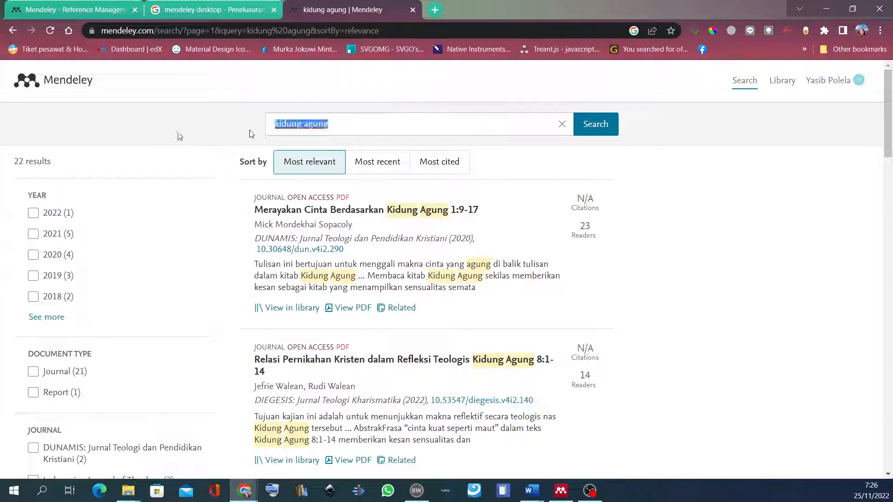
text(ma)
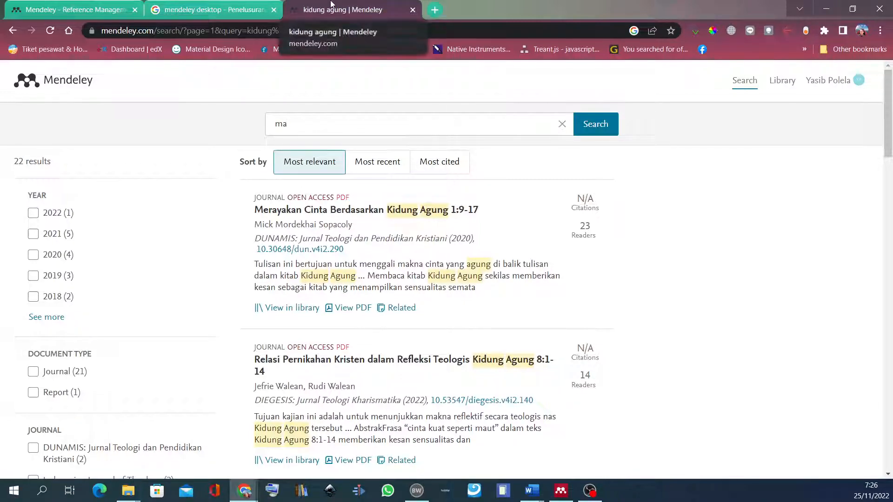
text(riage)
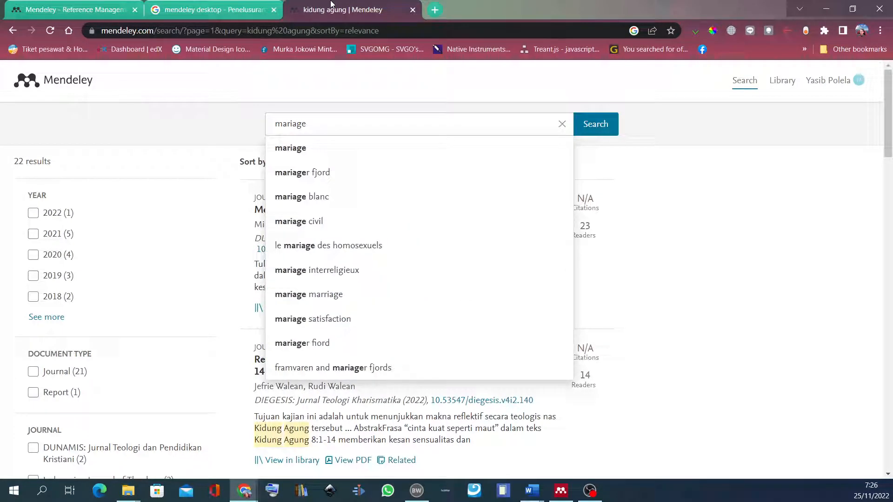
text( song)
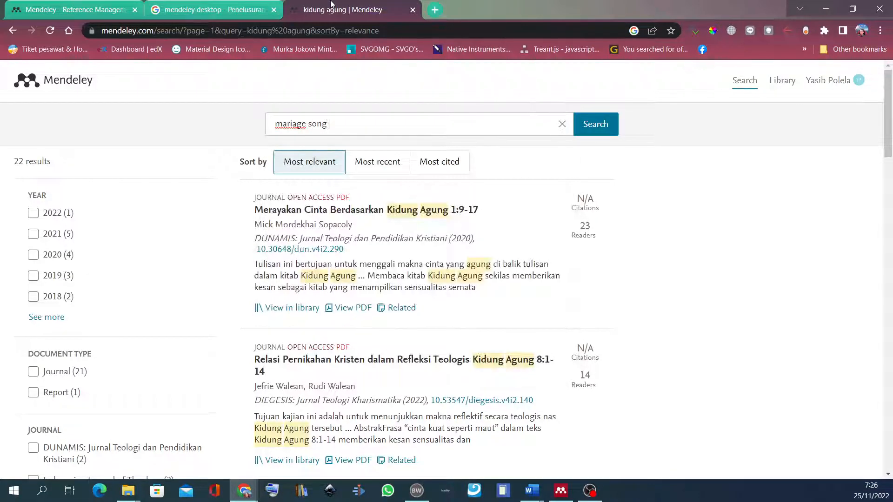
text( of song)
text(s)
key(Return)
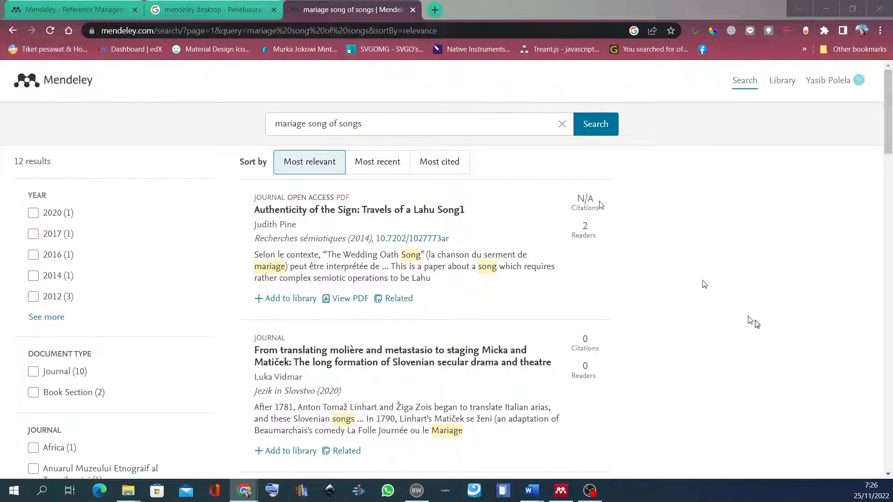
Correct the first word of the query to "marriage", rerun the search and look over the first articles.
click(288, 124)
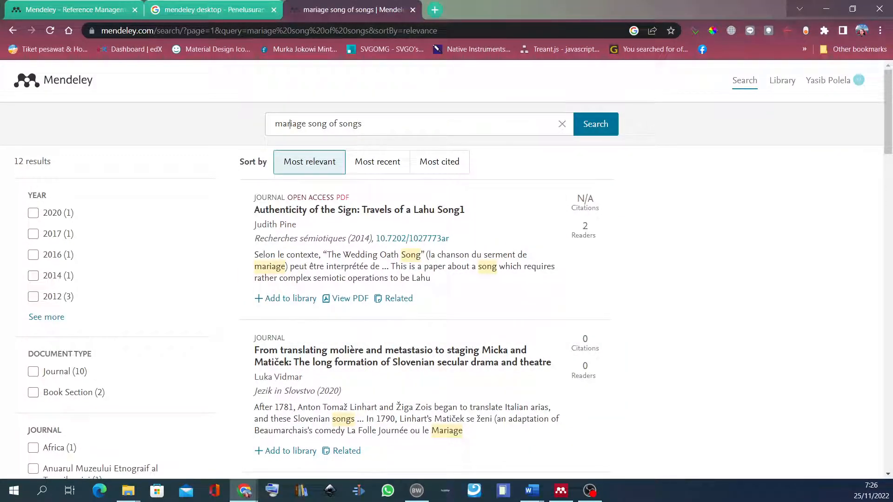
text(r)
key(Return)
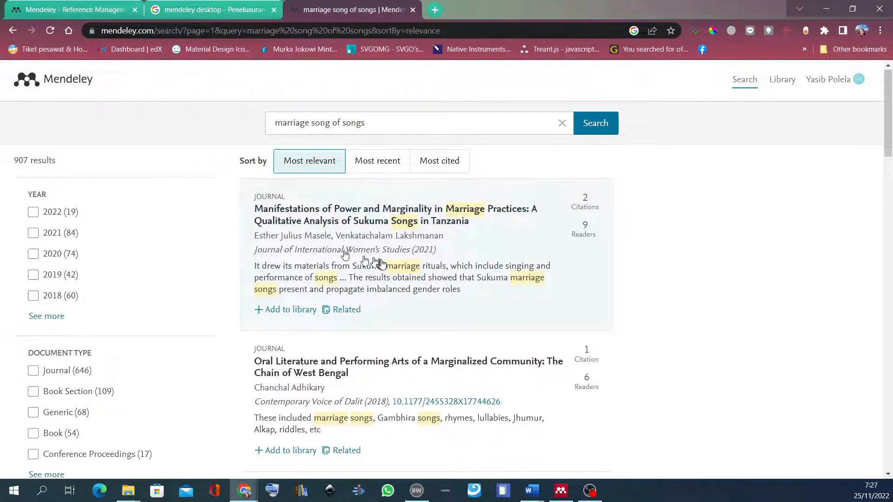
scroll(379, 264, down, 4)
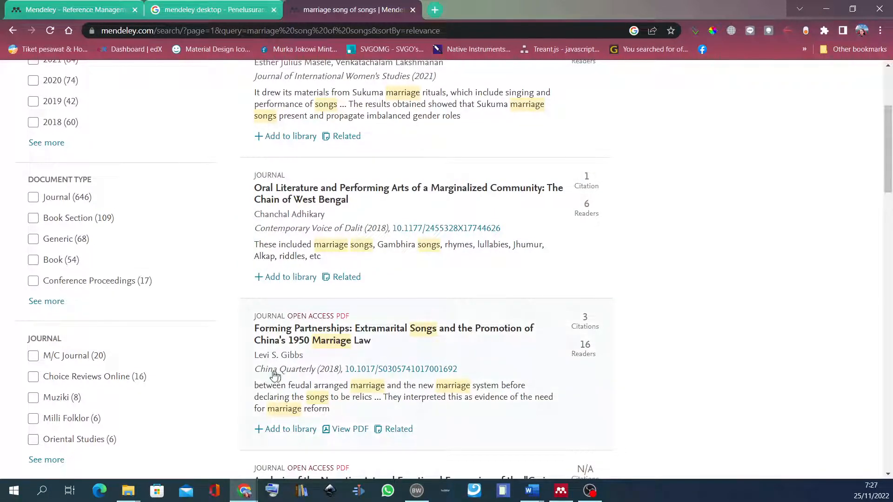
click(590, 492)
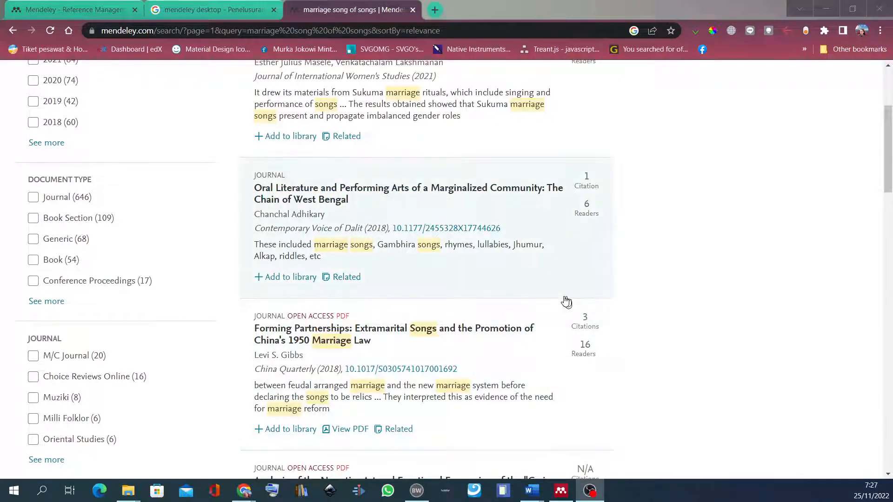
Put quotation marks around "song of songs" in the marriage query, run the exact-phrase search and look over the first articles.
scroll(564, 302, up, 4)
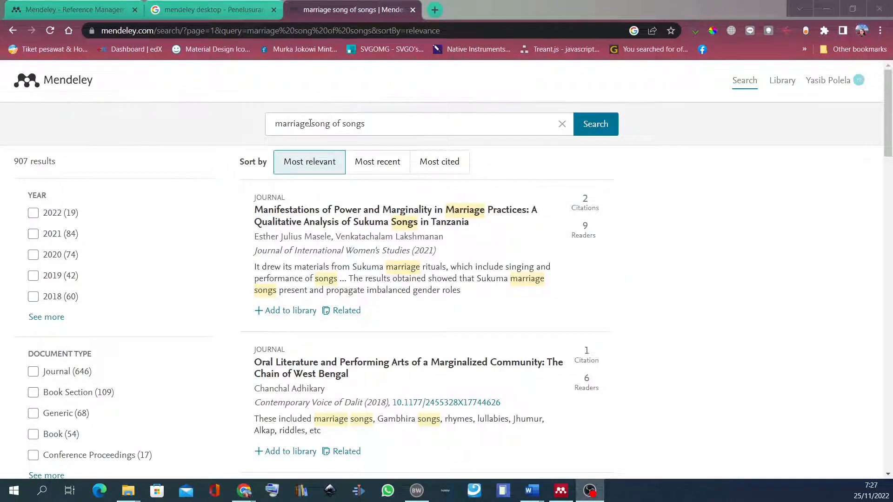
double_click(310, 123)
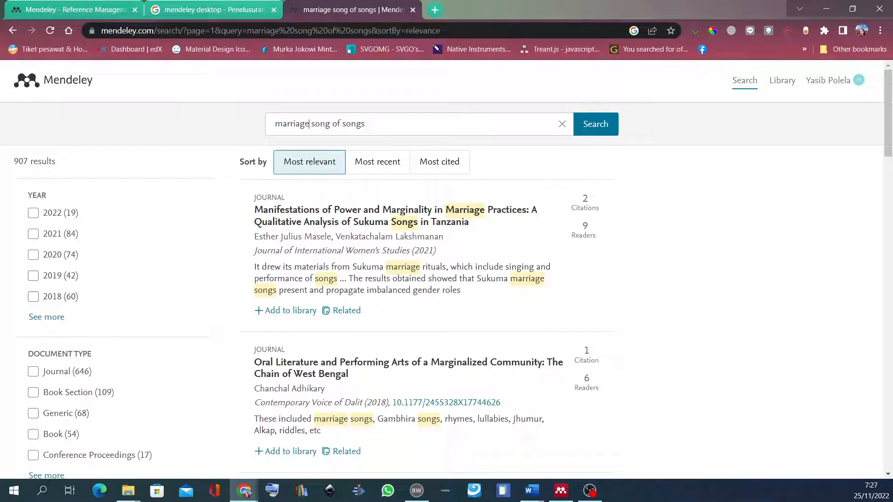
text(")
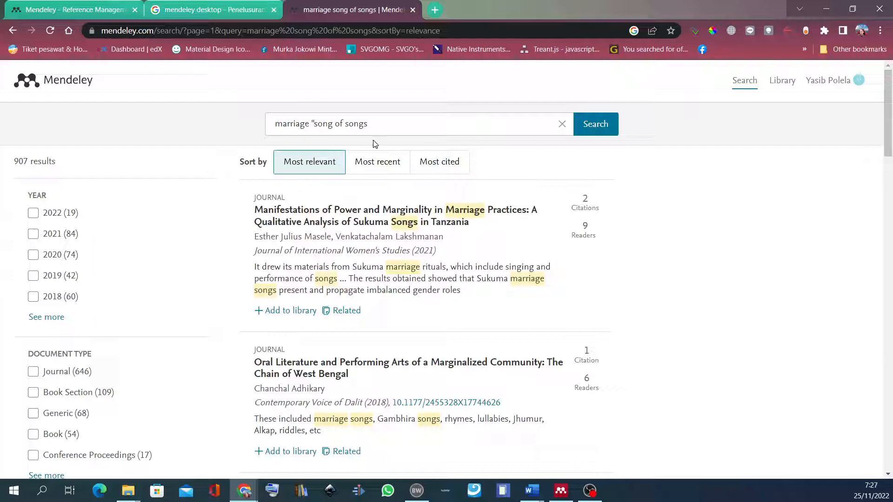
click(373, 125)
text(")
key(Return)
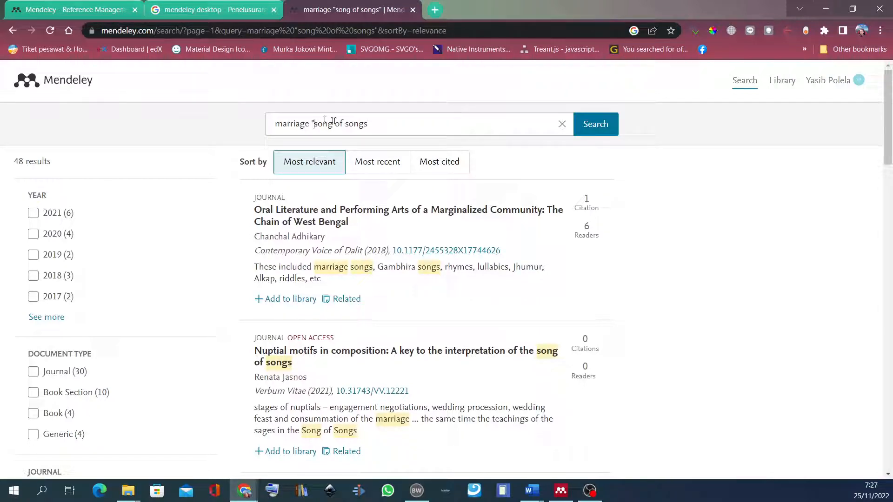
scroll(414, 174, down, 2)
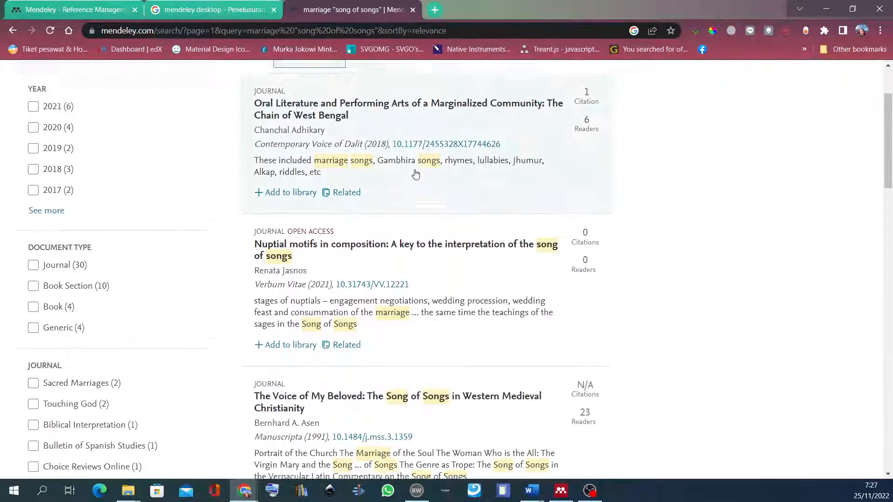
Replace the marriage query with the Indonesian term "kidung agung" and run the search.
scroll(415, 174, up, 3)
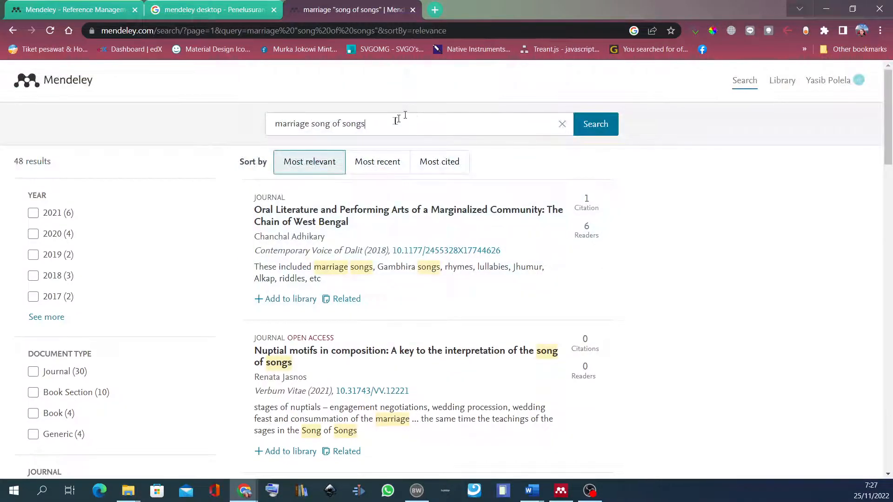
drag(399, 122, 54, 124)
text(kidung)
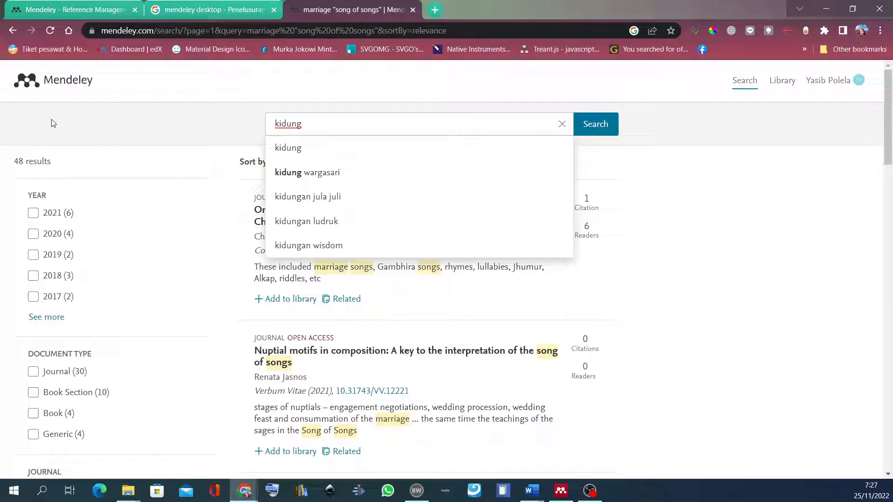
text( agung)
key(Return)
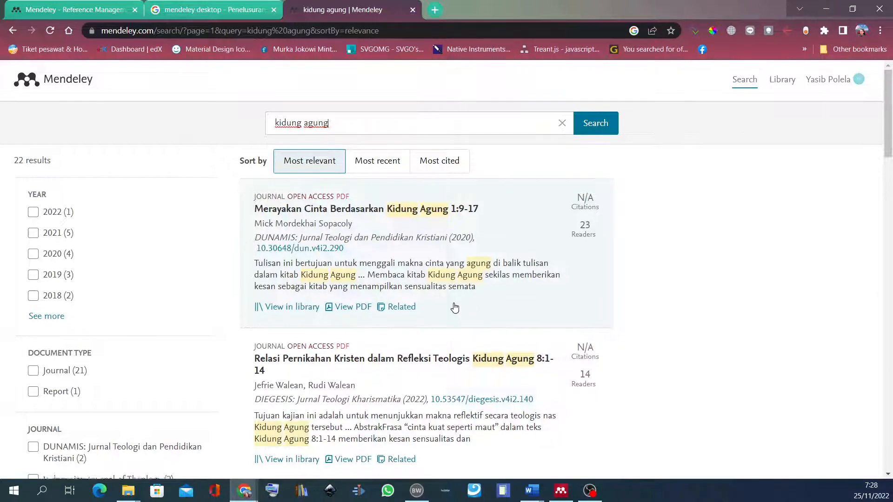
Look through the "kidung agung" articles and open the PDF of "Merayakan Cinta Berdasarkan Kidung Agung 1:9-17".
scroll(455, 308, down, 1)
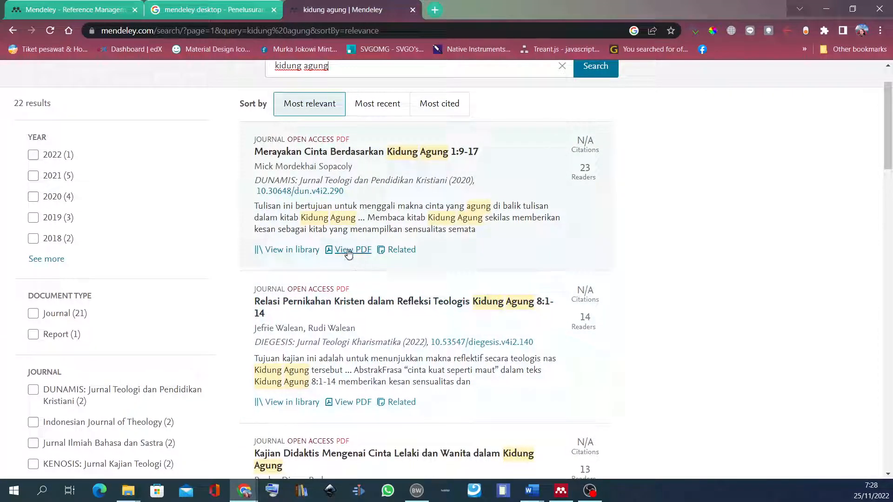
scroll(349, 253, down, 5)
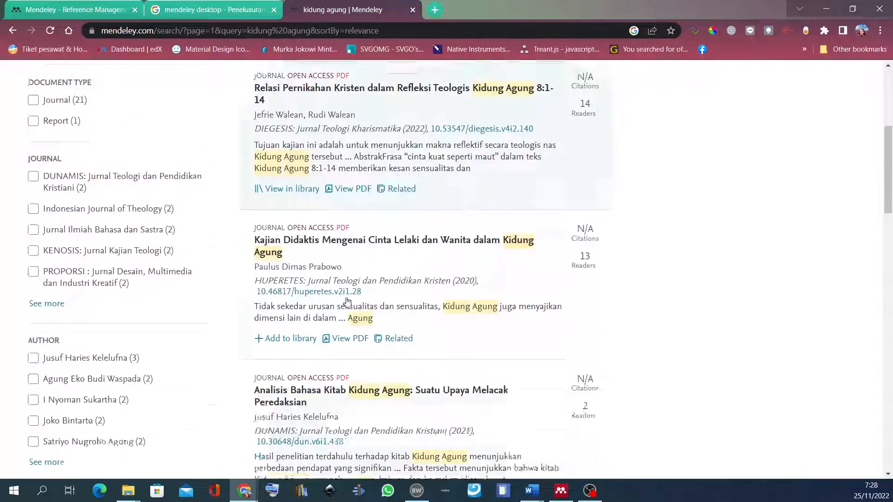
scroll(352, 260, down, 3)
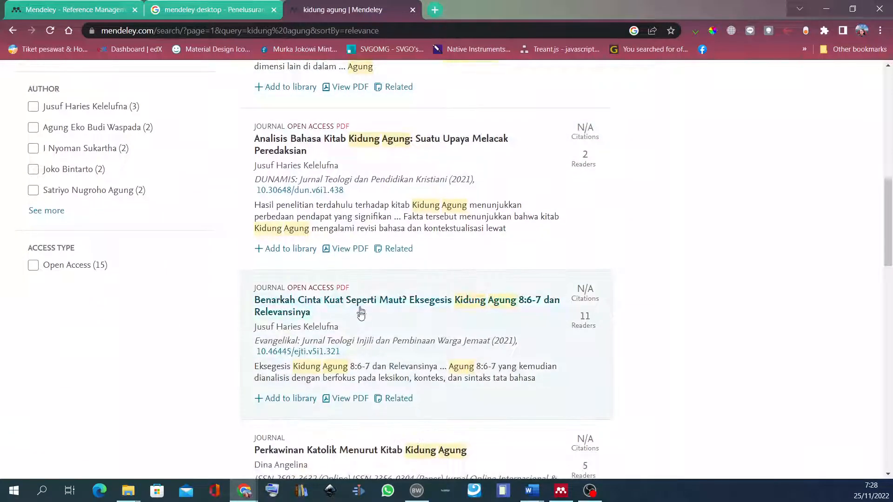
scroll(353, 411, down, 3)
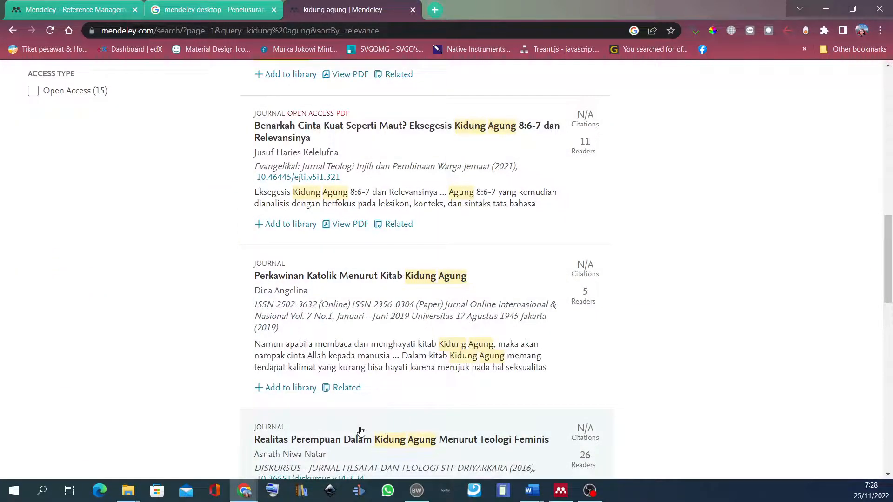
scroll(362, 429, up, 12)
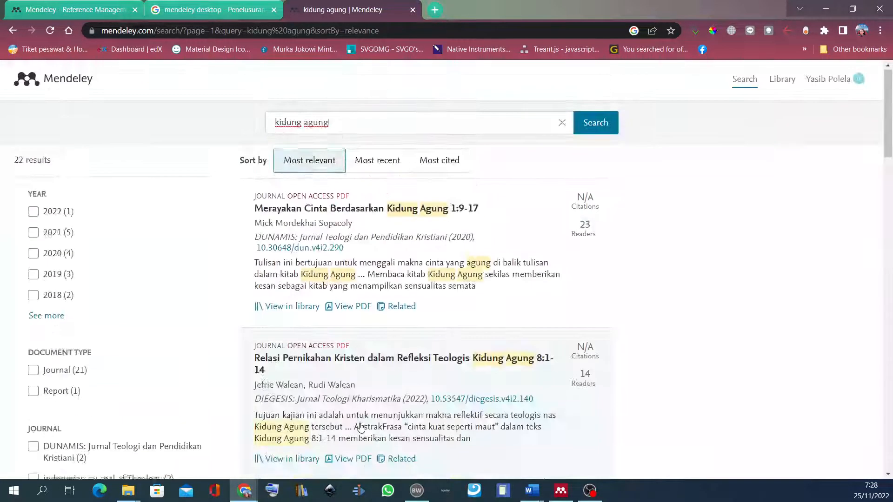
click(333, 309)
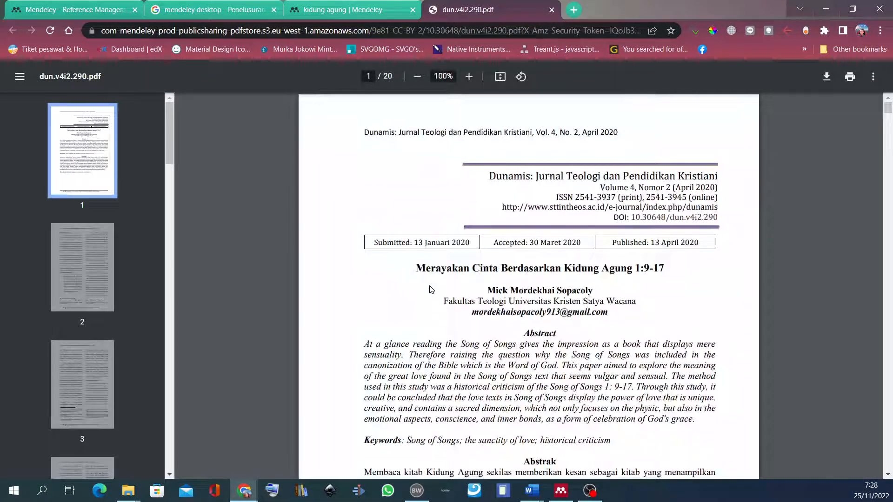
Read the enlarged Indonesian abstract and copy its closing sentence, from "Melalui kajian tersebut" to "anugerah Allah".
scroll(488, 258, down, 3)
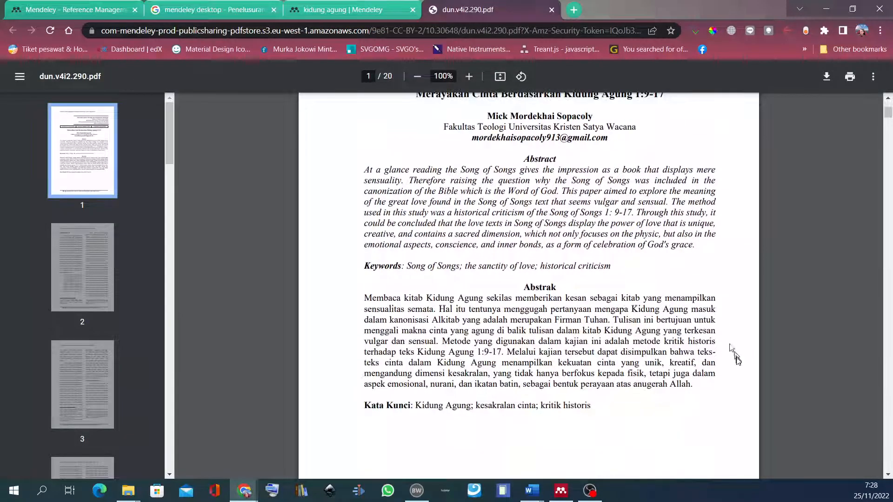
scroll(735, 359, up, 5)
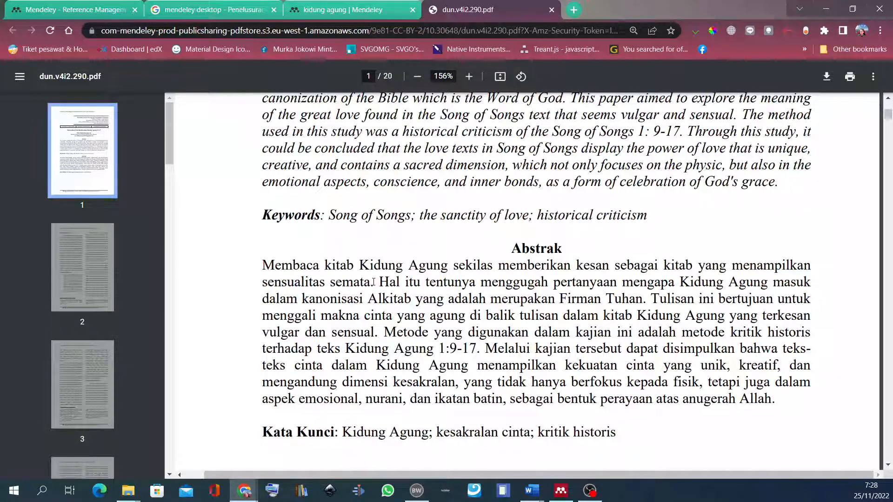
drag(371, 283, 263, 264)
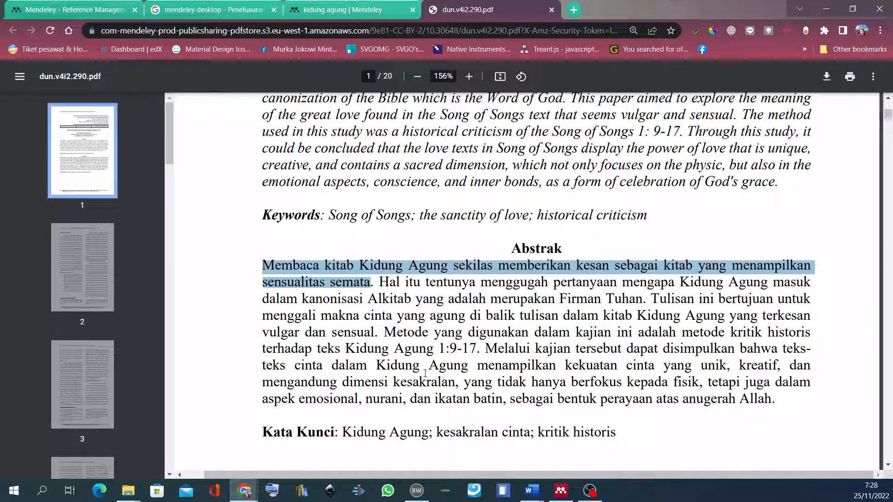
drag(312, 332, 306, 332)
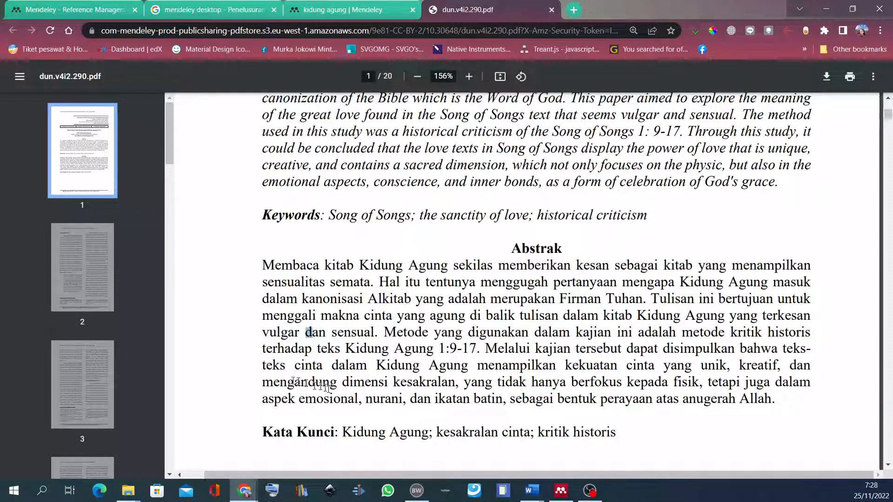
drag(484, 348, 775, 402)
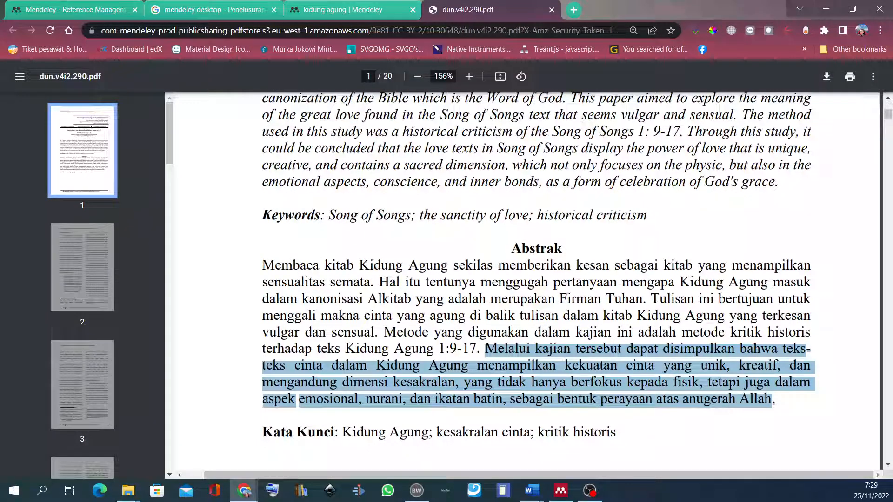
right_click(607, 254)
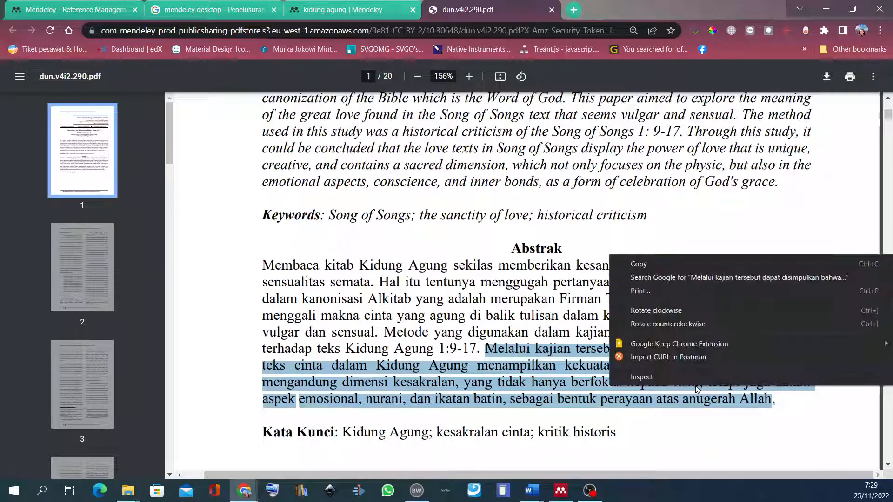
click(649, 267)
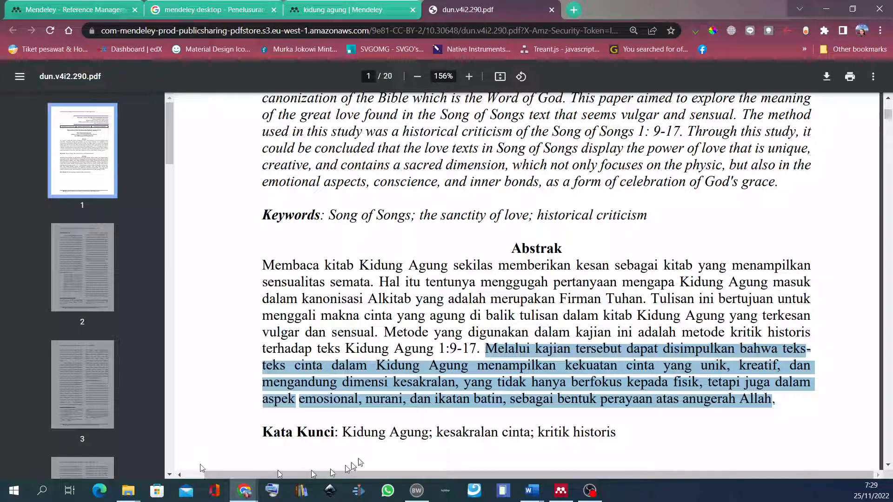
Switch to the blank Document2 in Word and maximize its window.
click(539, 496)
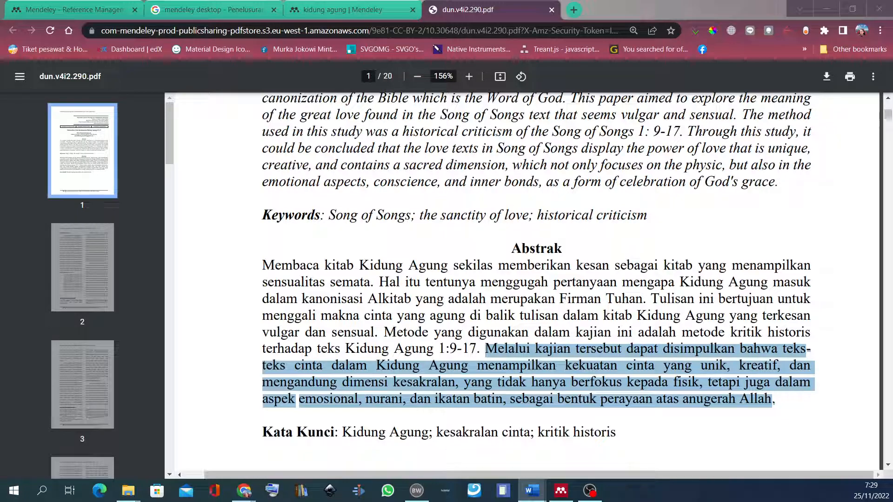
drag(0, 227, 617, 91)
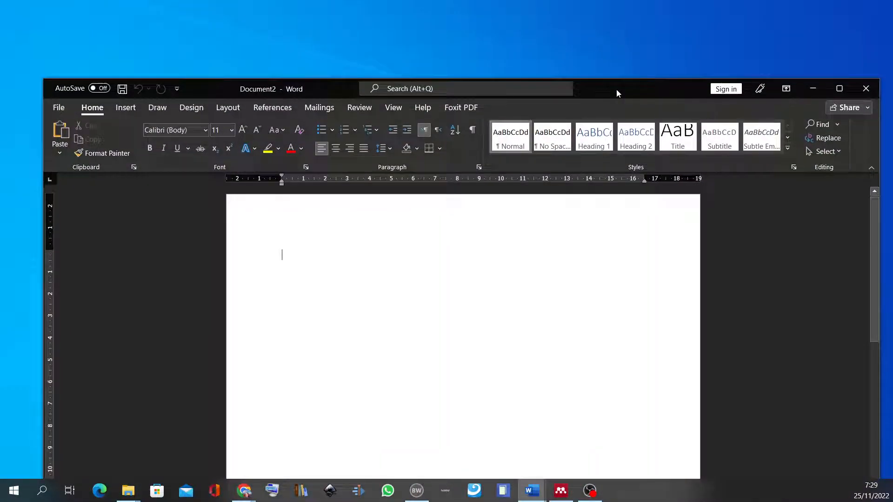
double_click(638, 88)
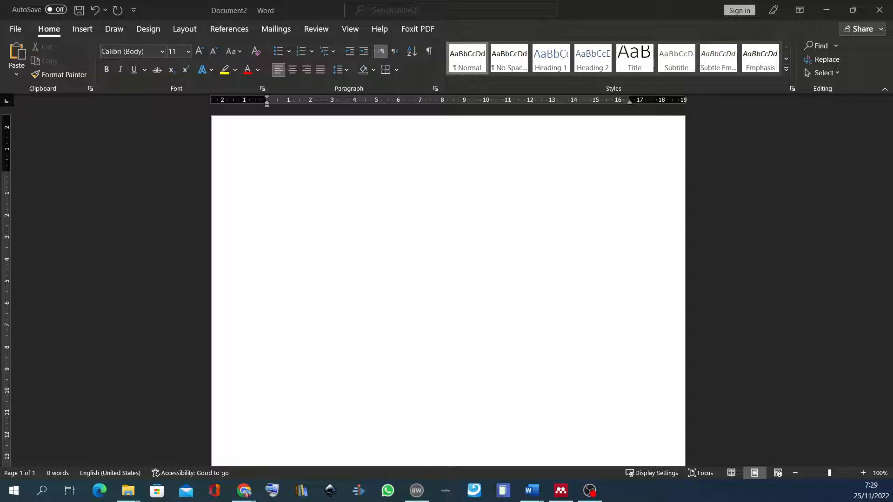
Copy the highlighted closing sentence of the Abstrak in the PDF again and paste it into Document2 in Word.
ctrl+scroll(389, 242, up, 5)
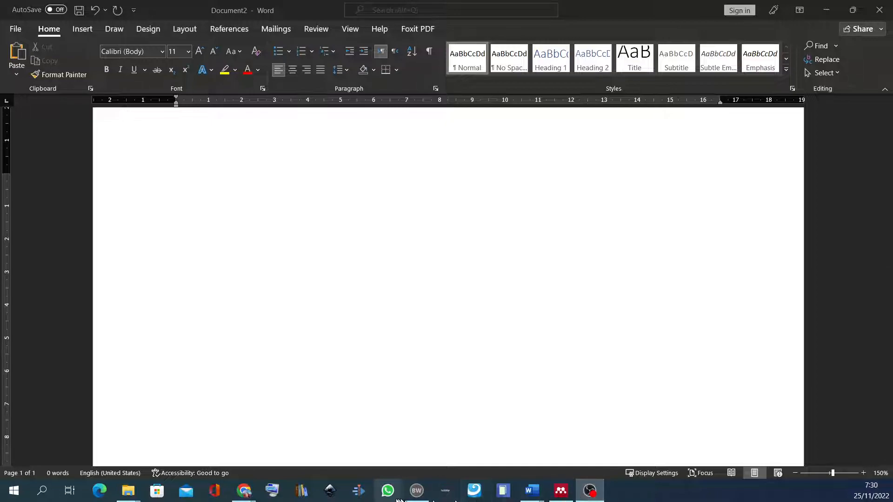
click(313, 459)
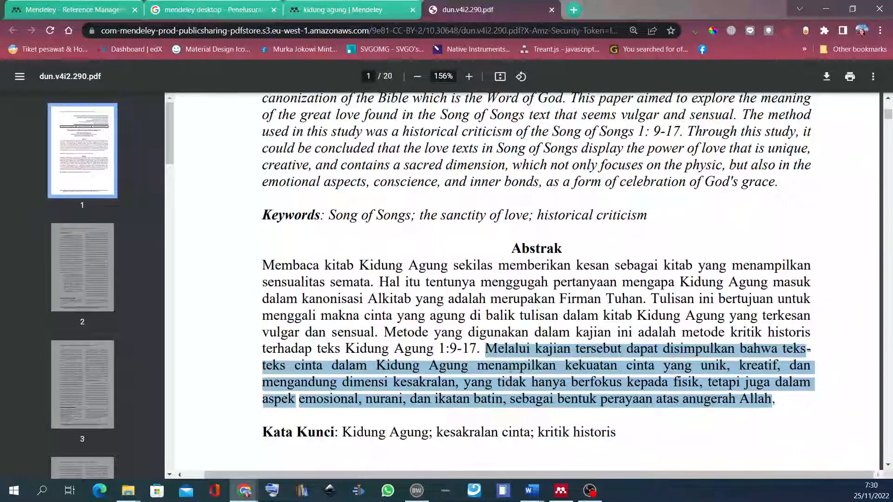
right_click(511, 369)
click(524, 242)
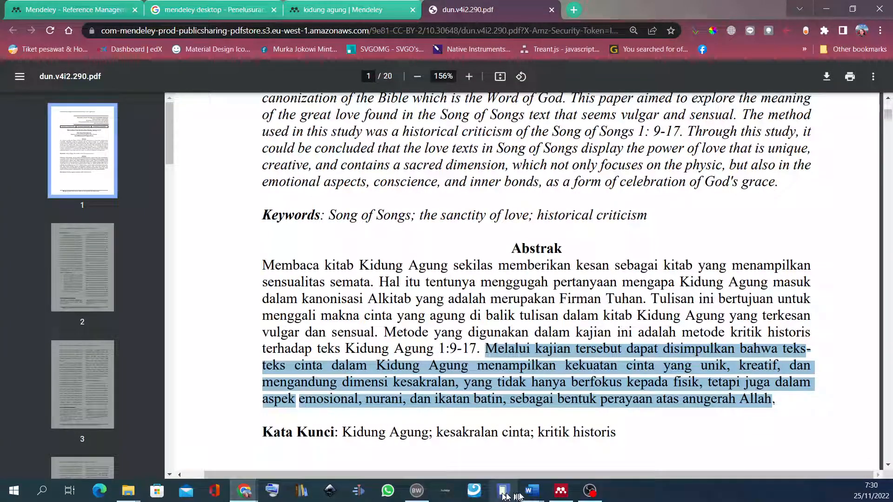
mouse_move(531, 491)
click(652, 447)
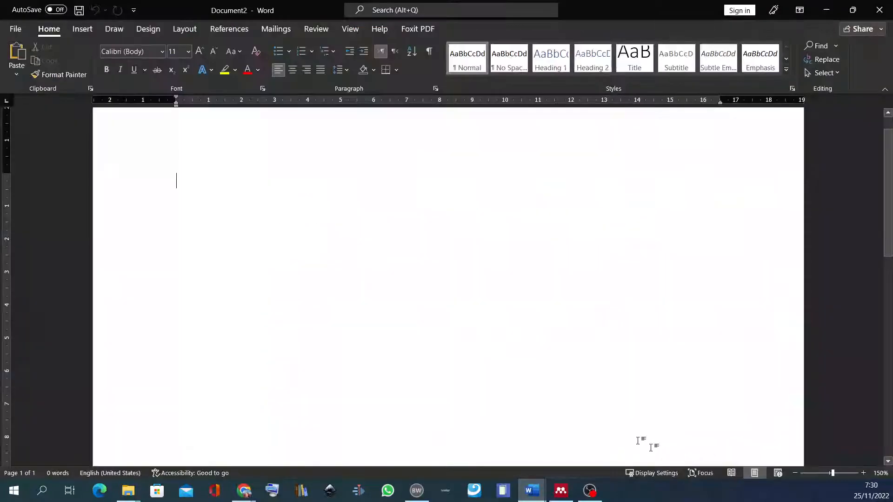
key(ctrl+v)
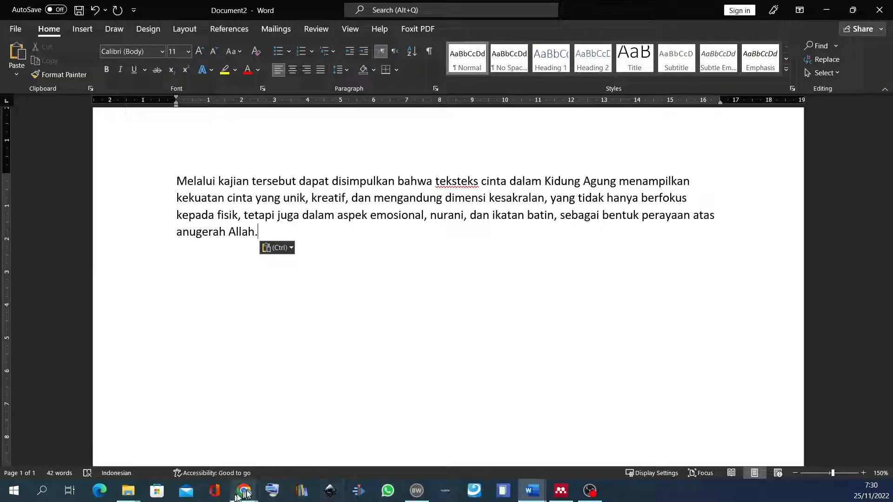
Return to the "kidung agung" results in Mendeley and examine which articles are in the library and which can still be added.
mouse_move(244, 493)
click(325, 446)
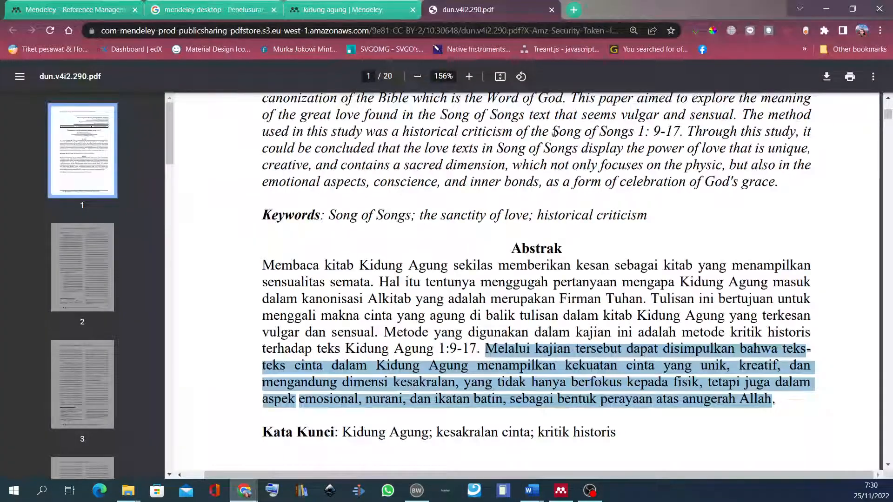
click(349, 10)
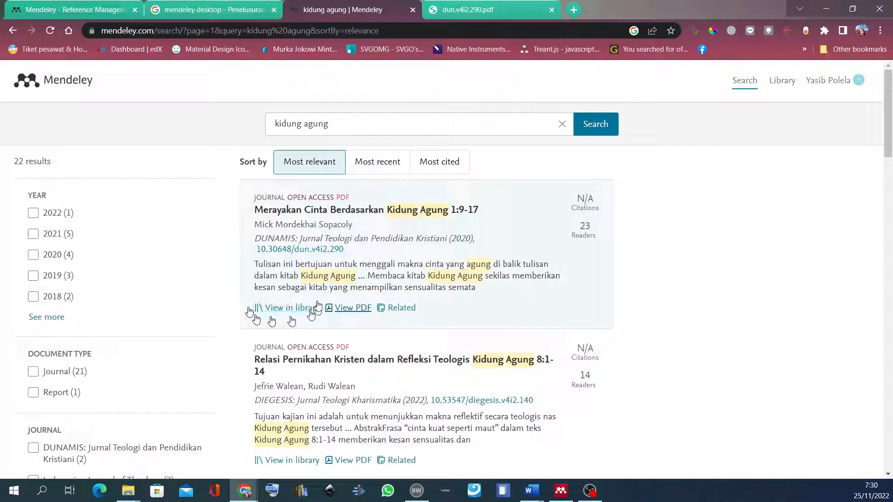
scroll(401, 300, down, 7)
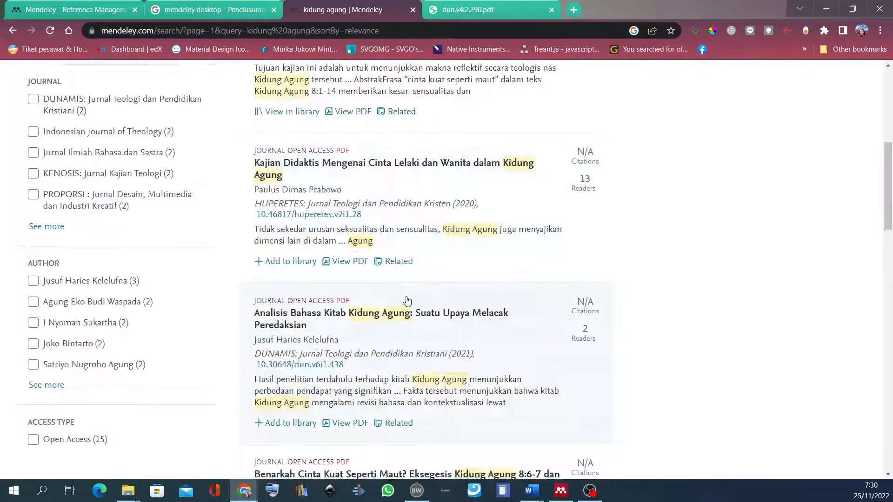
scroll(407, 300, down, 1)
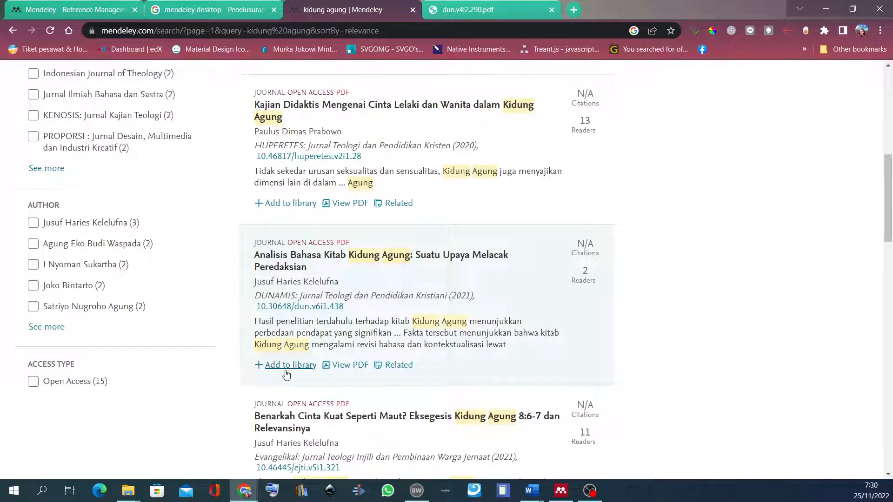
drag(236, 387, 219, 388)
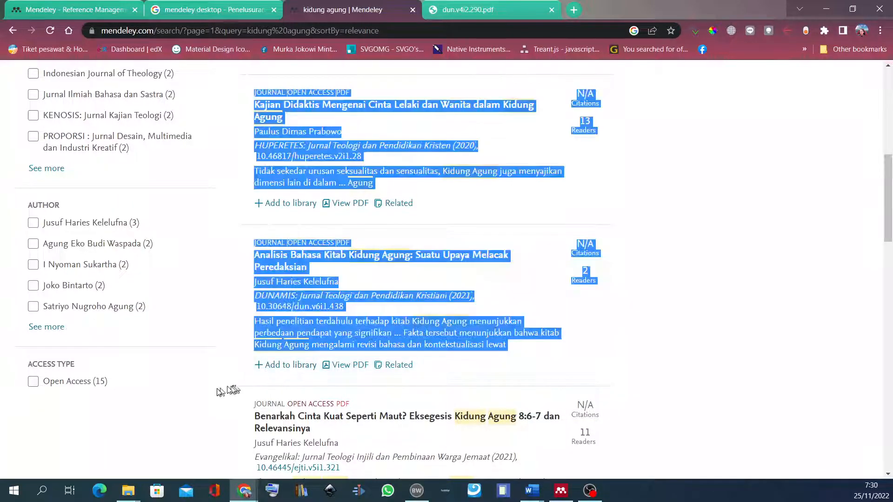
click(223, 319)
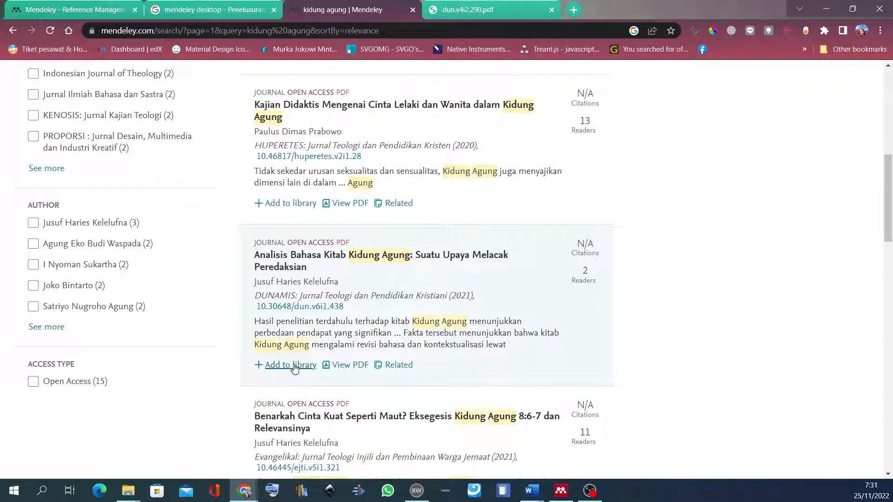
scroll(294, 369, up, 10)
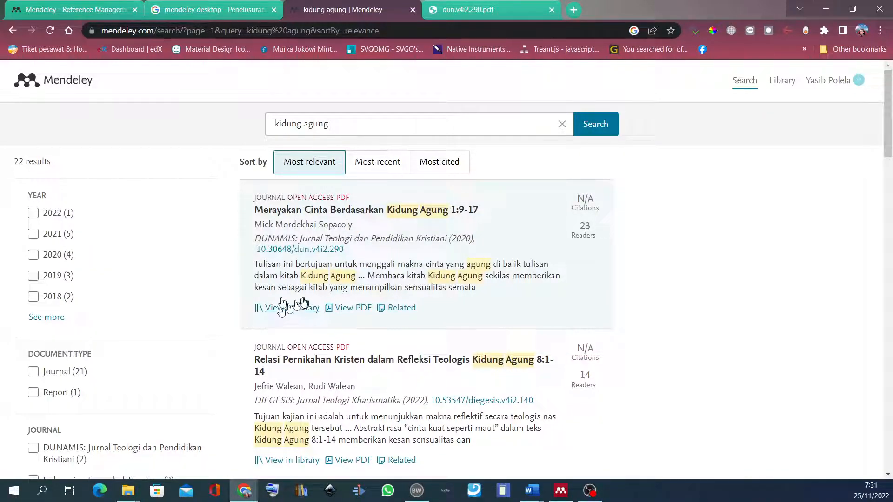
Open the Mendeley citation search in Document2, and check the author of "Merayakan Cinta Berdasarkan Kidung Agung 1:9-17" in the browser's search results.
click(538, 494)
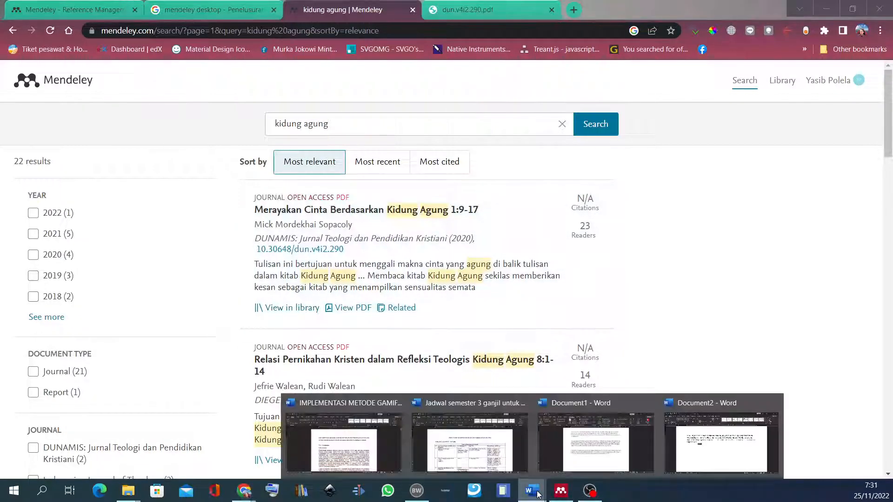
click(721, 442)
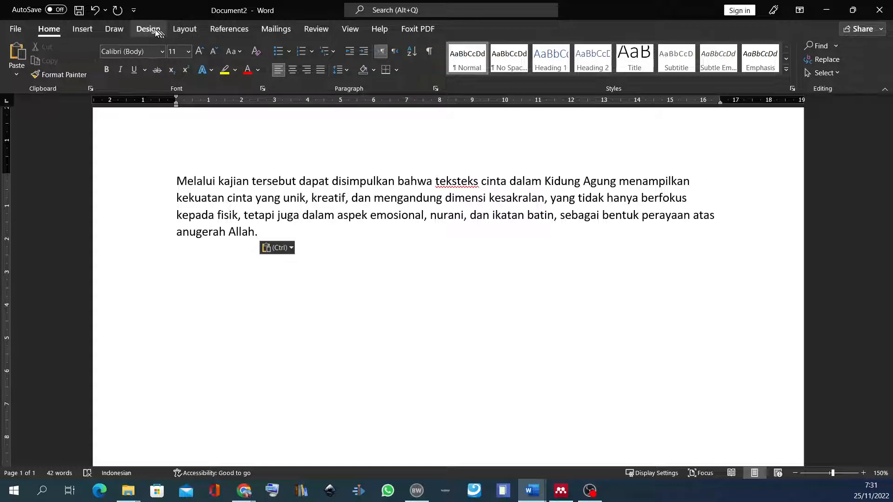
click(228, 29)
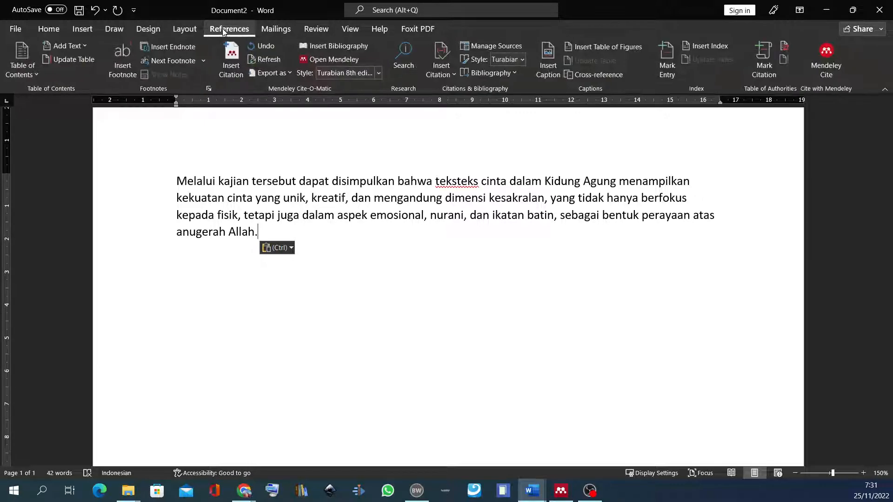
click(231, 58)
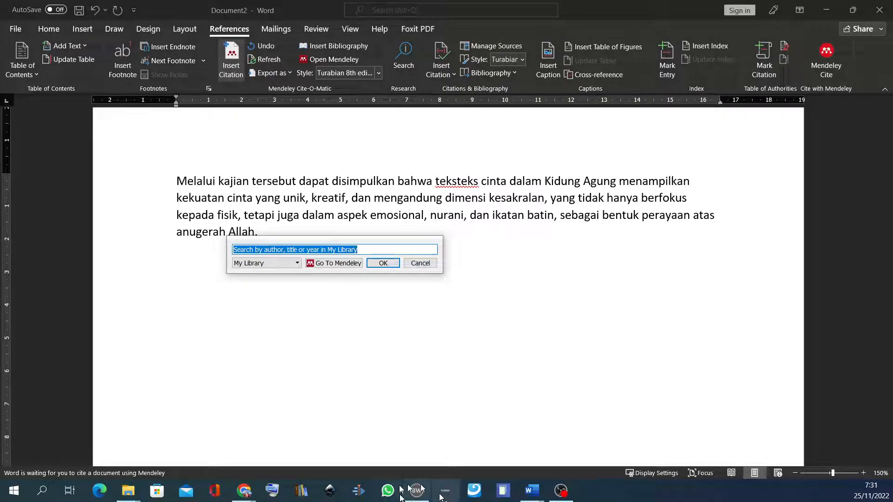
click(242, 492)
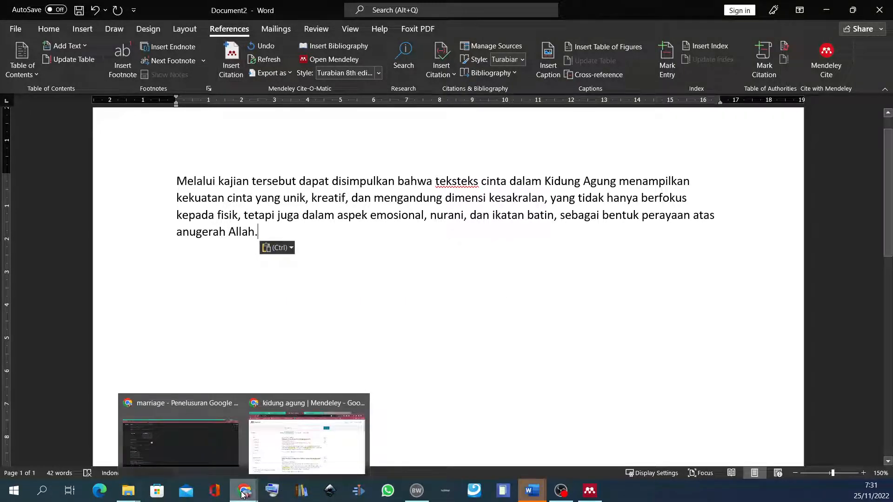
click(297, 442)
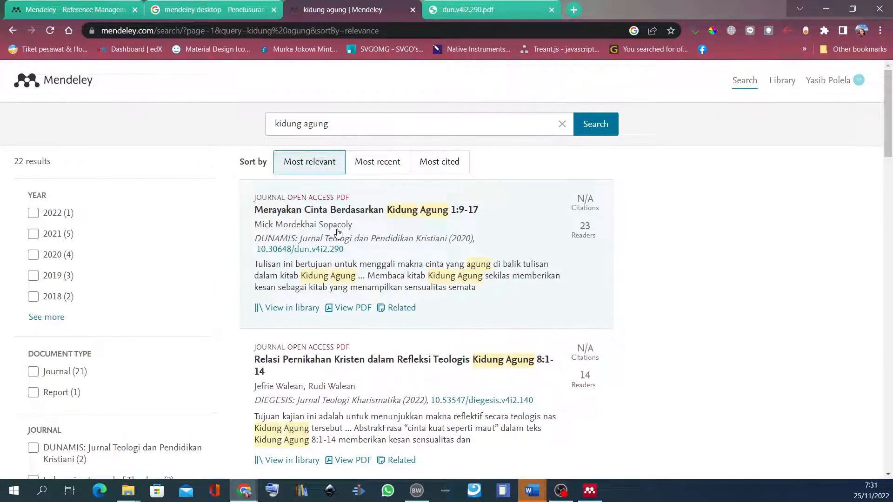
In Word, cite "Merayakan Cinta Berdasarkan Kidung Agung 1:9-17" after "anugerah Allah.", finding it by the author's first name, and check its footnote.
click(531, 487)
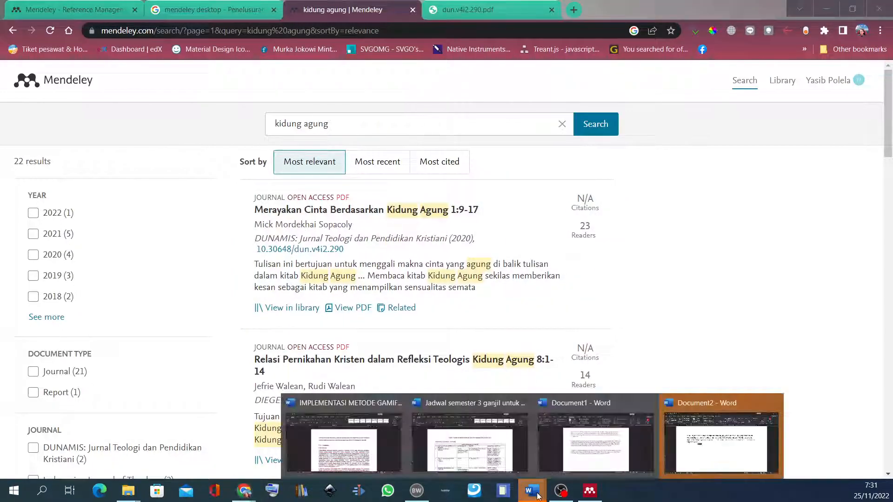
click(665, 463)
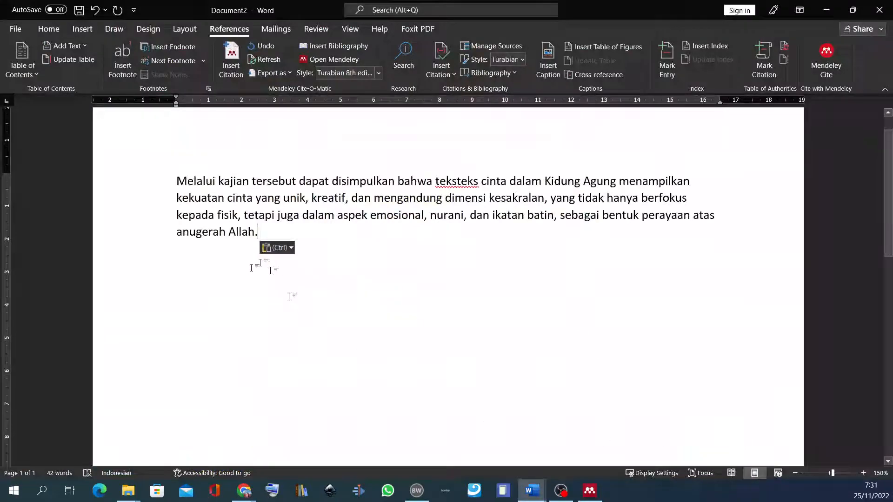
click(240, 57)
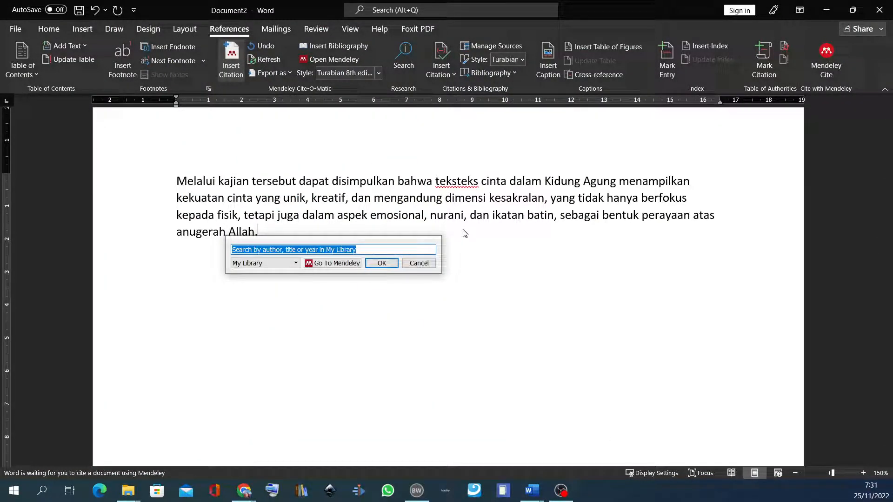
text(mick)
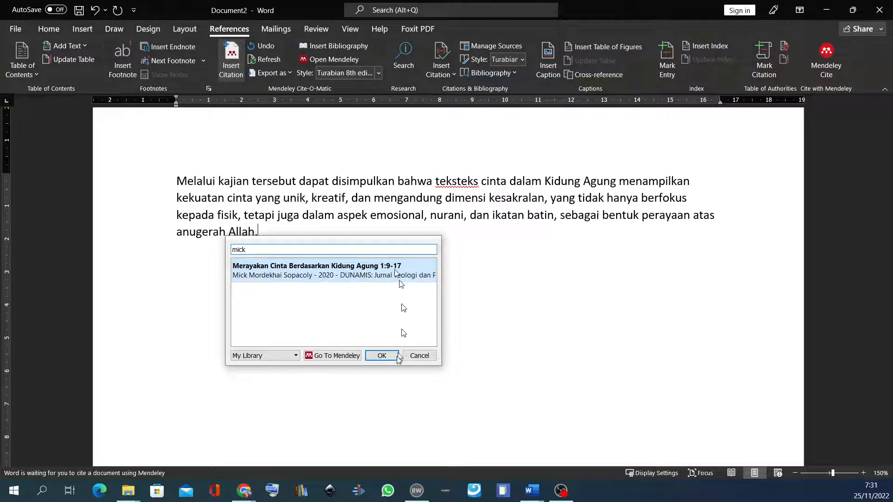
click(382, 356)
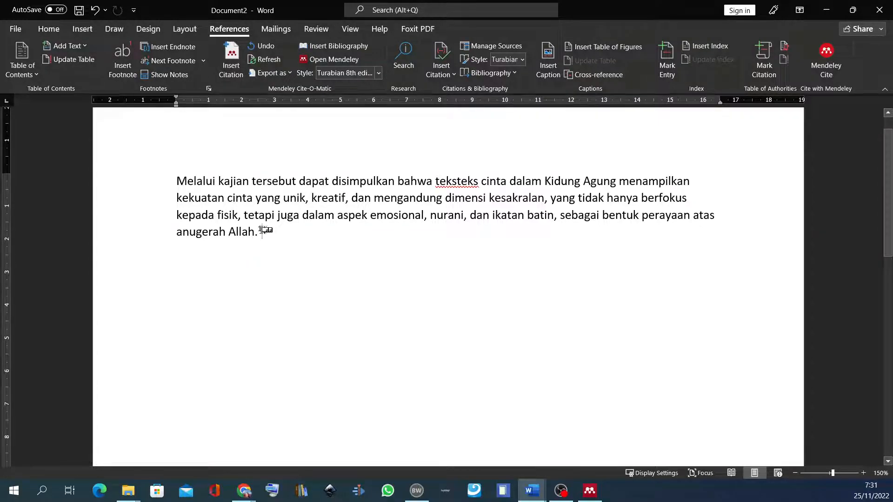
scroll(298, 258, down, 10)
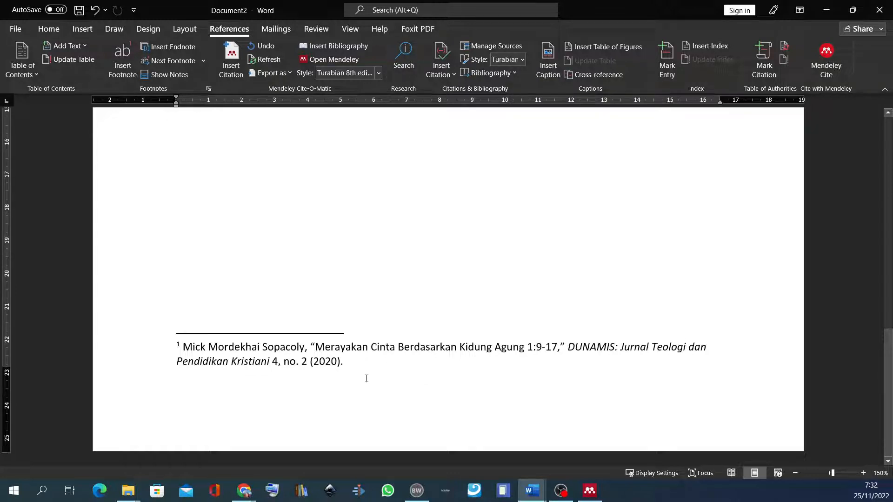
scroll(369, 378, up, 10)
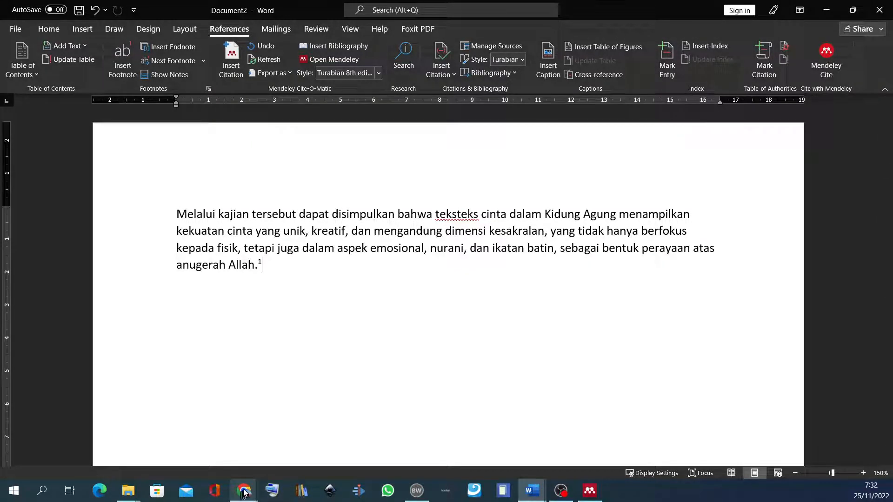
Switch back to Mendeley in the browser and examine the remaining "kidung agung" articles on the first results page for their PDF and library options.
mouse_move(245, 493)
click(266, 453)
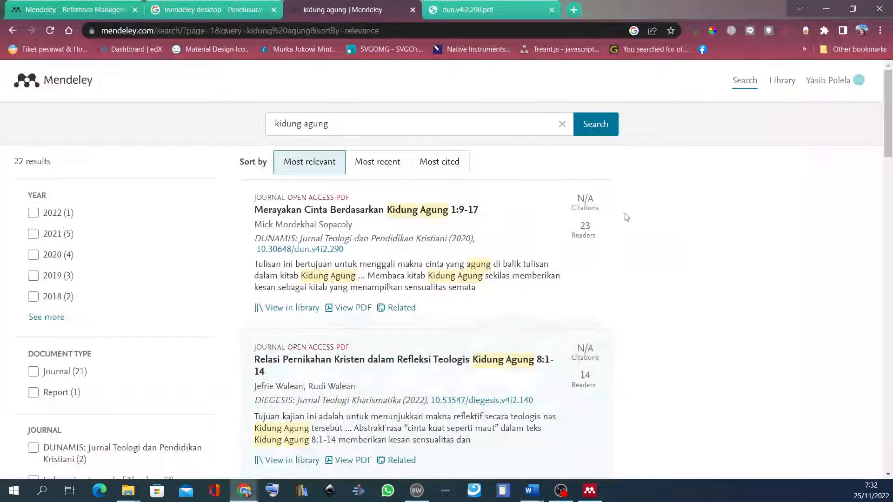
scroll(591, 223, down, 8)
scroll(591, 223, down, 2)
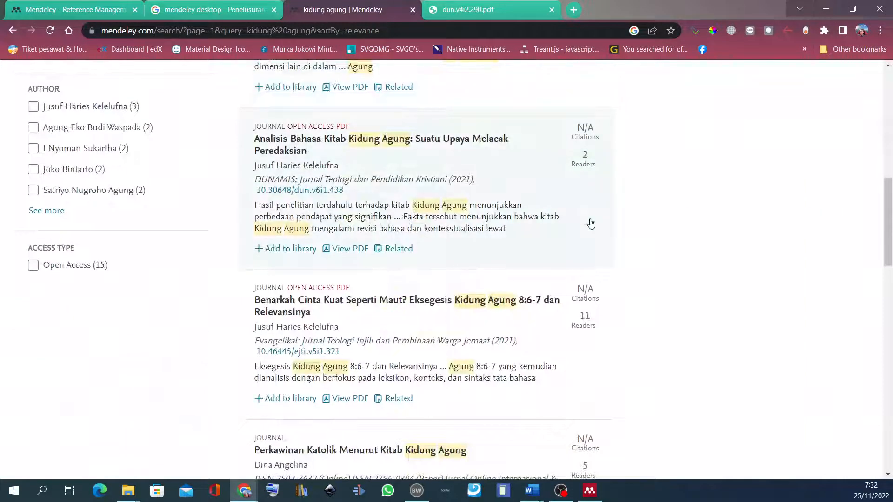
scroll(590, 224, down, 2)
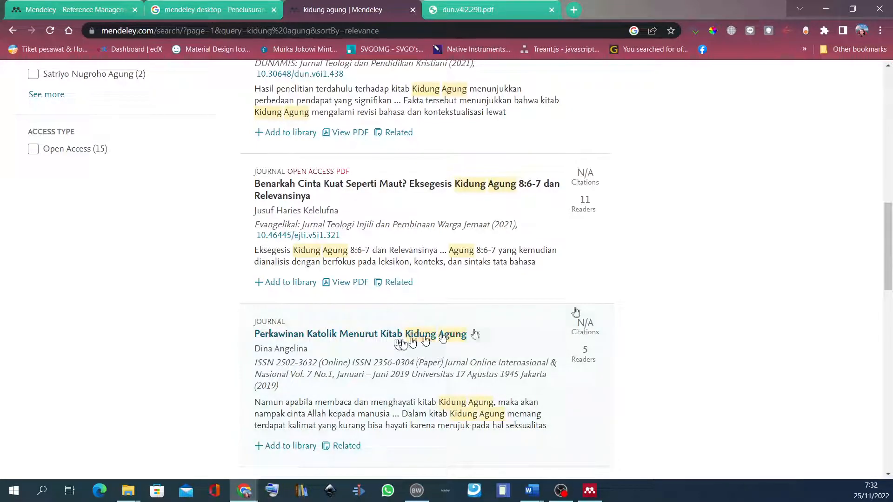
scroll(670, 295, down, 3)
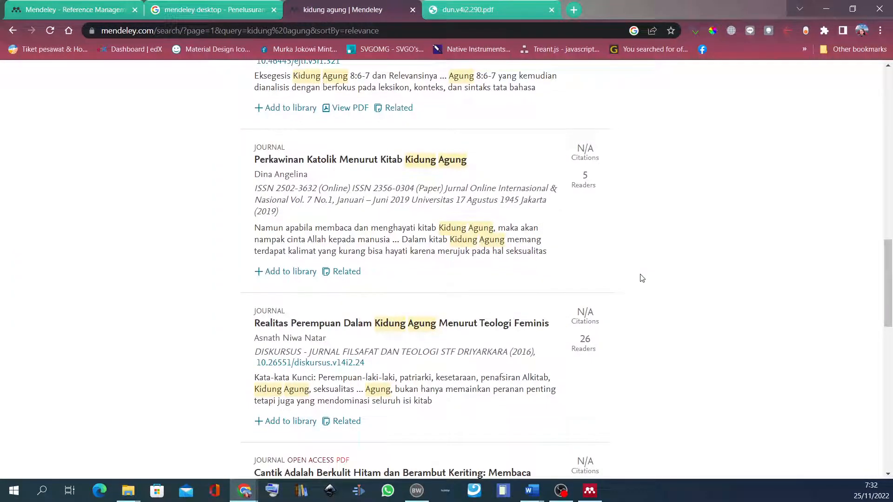
scroll(637, 276, up, 2)
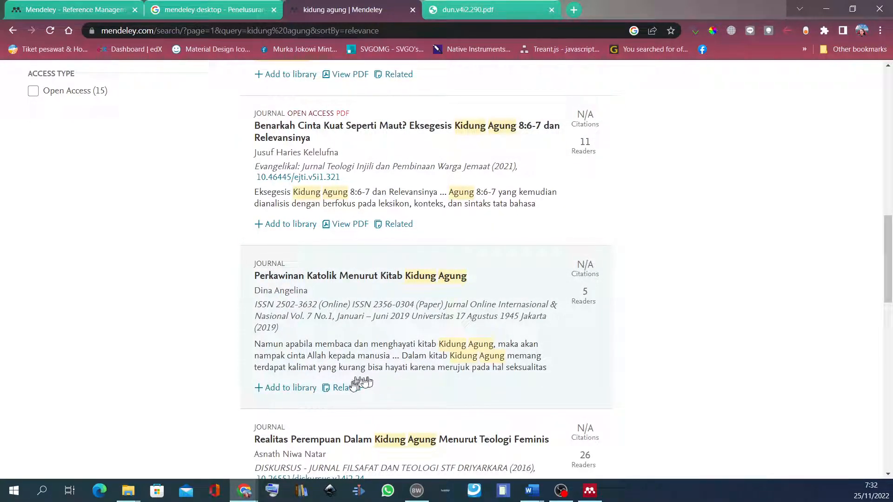
scroll(360, 381, down, 5)
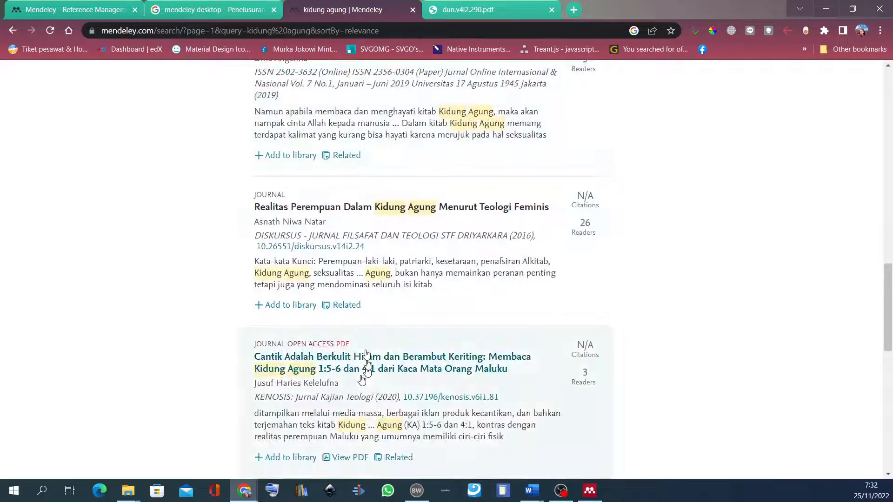
scroll(371, 322, down, 2)
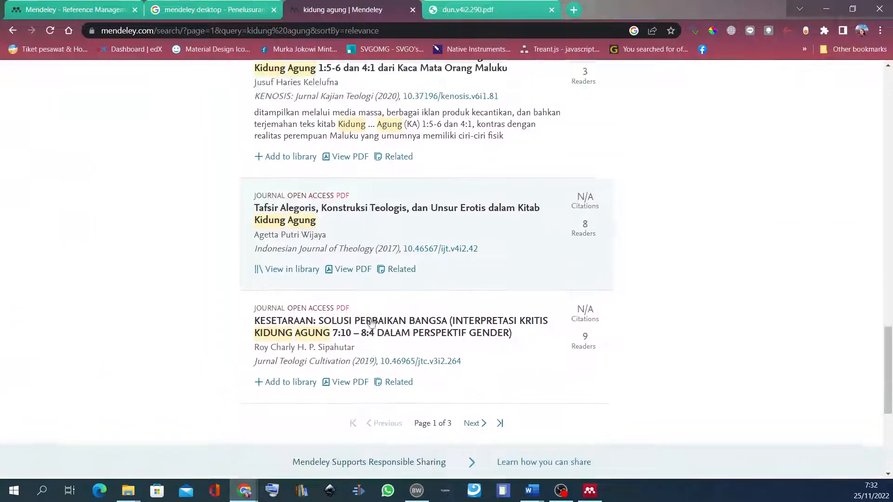
scroll(372, 322, up, 3)
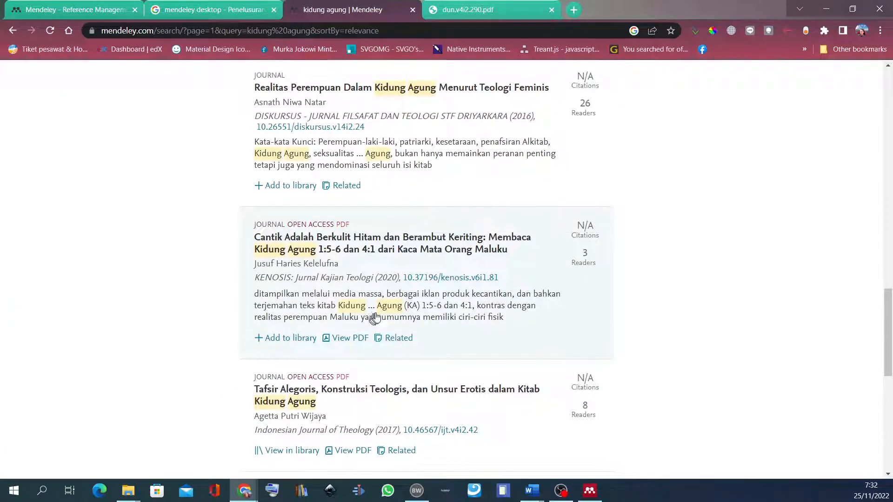
scroll(370, 325, down, 2)
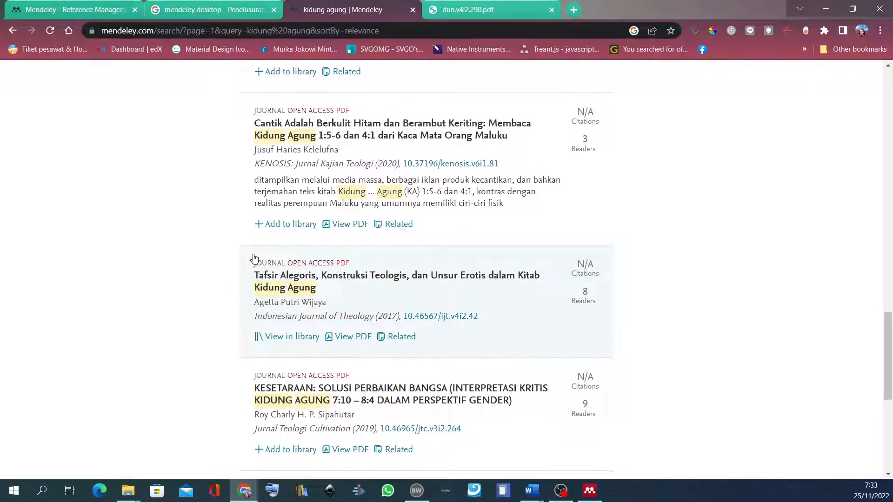
scroll(254, 259, down, 1)
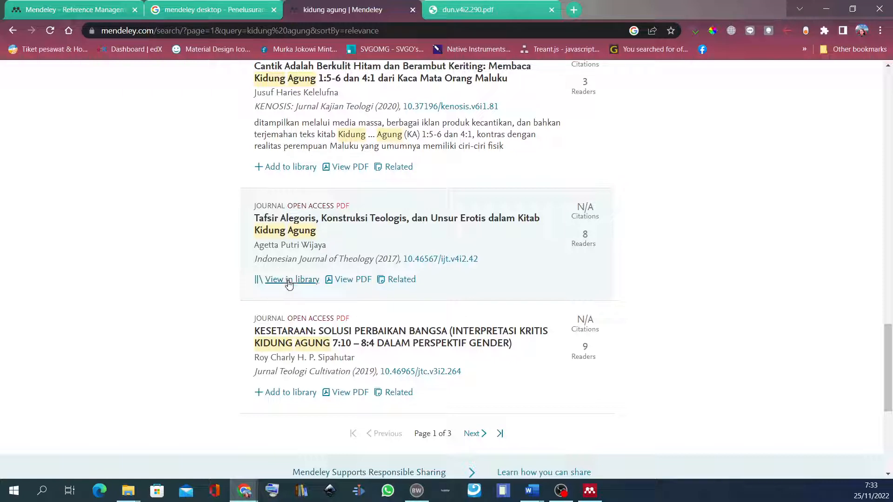
Download the PDF of "Tafsir Alegoris, Konstruksi Teologis, dan Unsur Erotis dalam Kitab Kidung Agung" from the search results, checking dun.v4i2.290.pdf meanwhile.
click(353, 282)
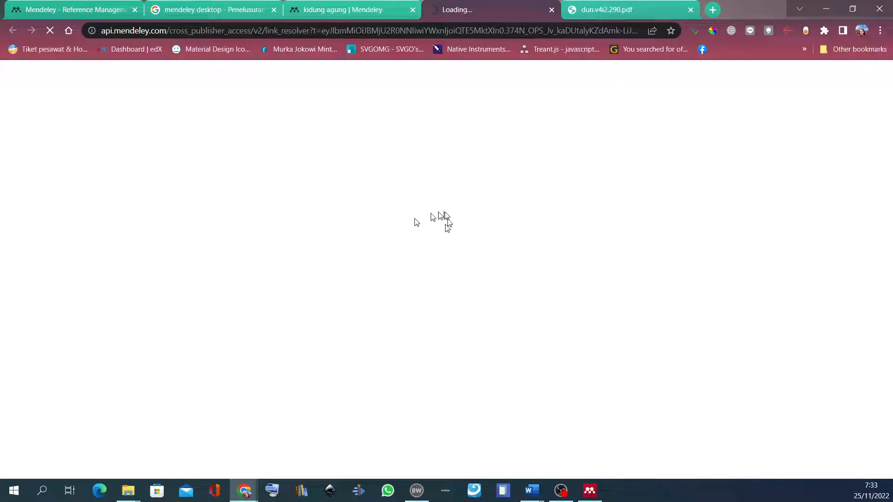
click(318, 14)
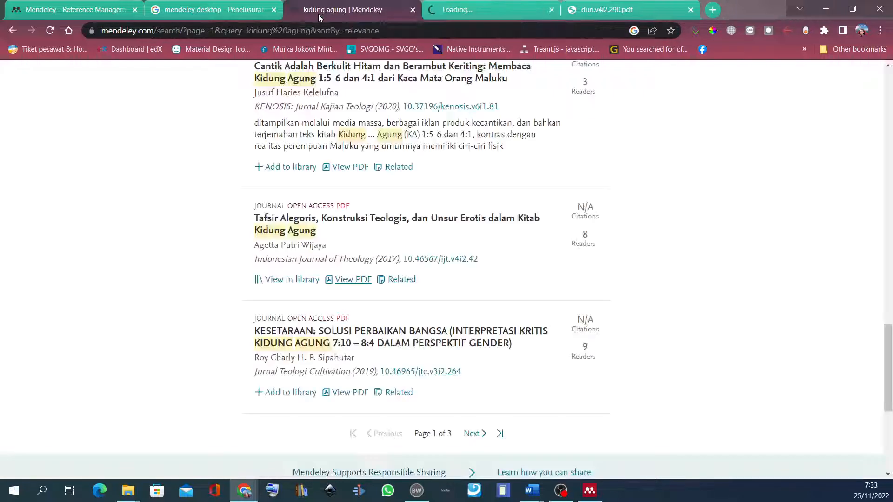
click(498, 13)
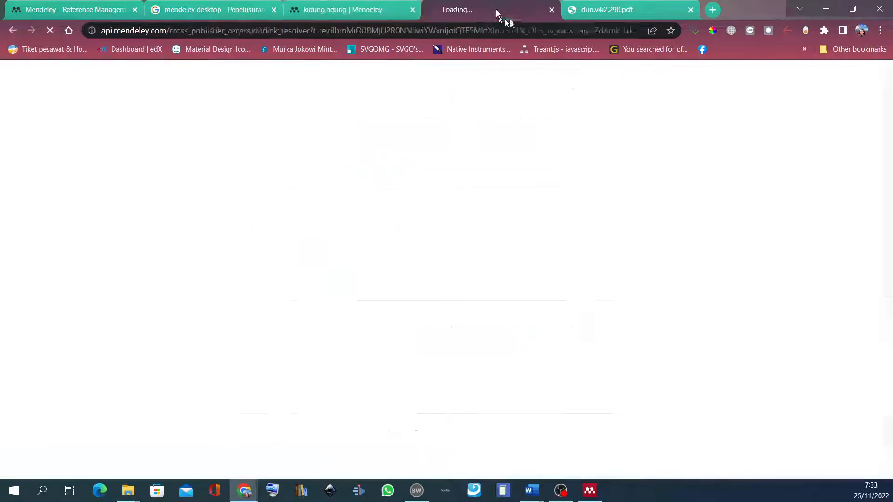
click(593, 11)
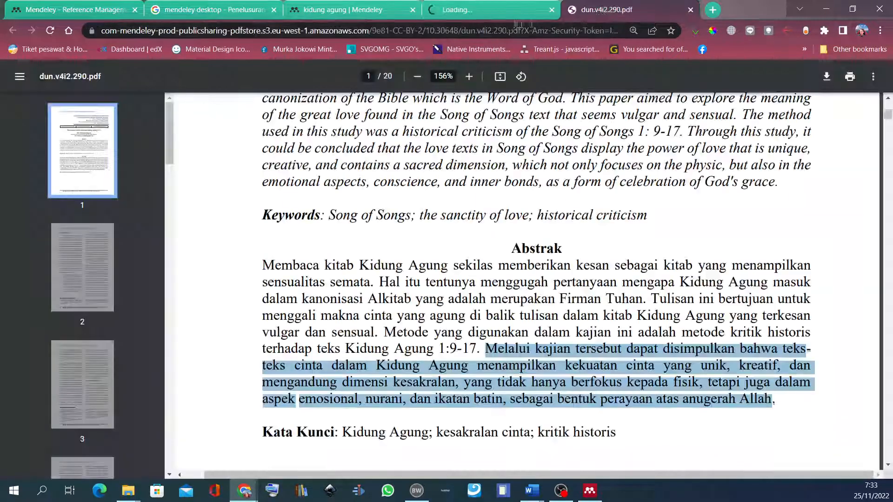
click(497, 18)
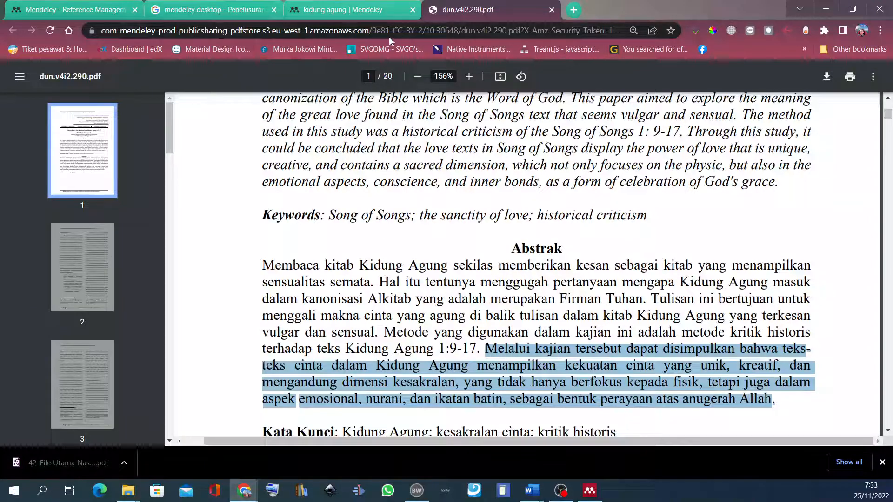
click(343, 9)
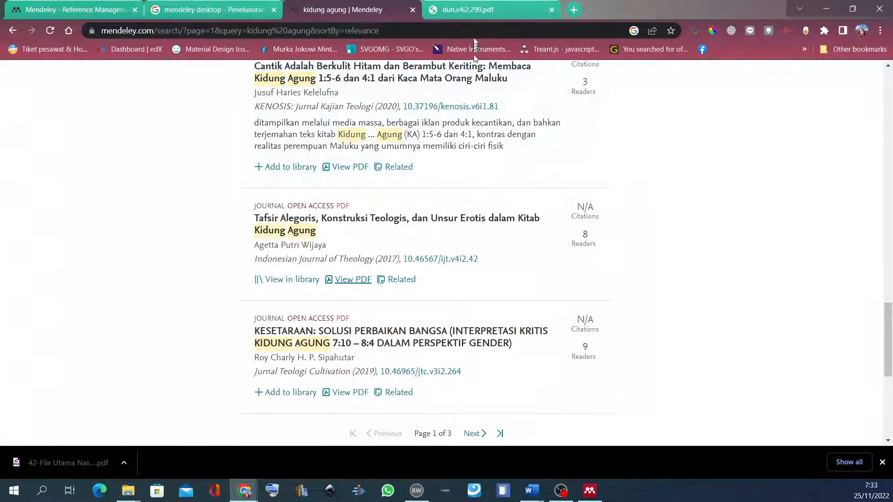
click(475, 10)
scroll(552, 140, up, 5)
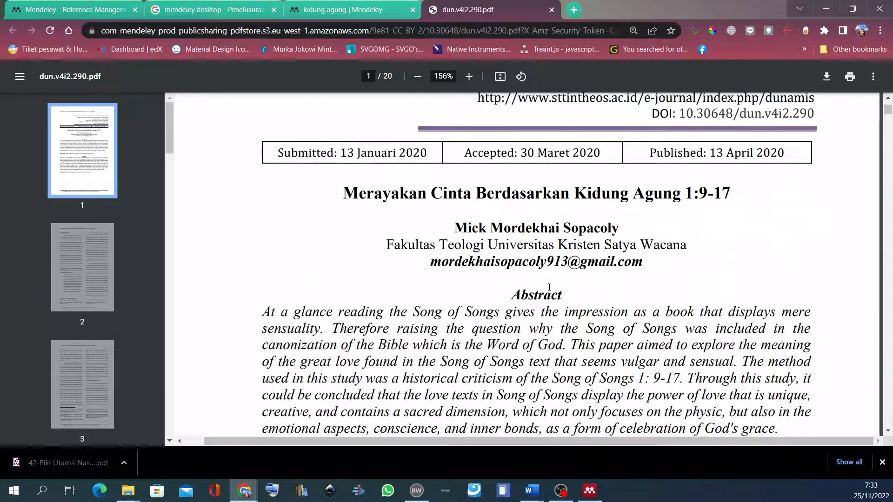
scroll(548, 289, down, 2)
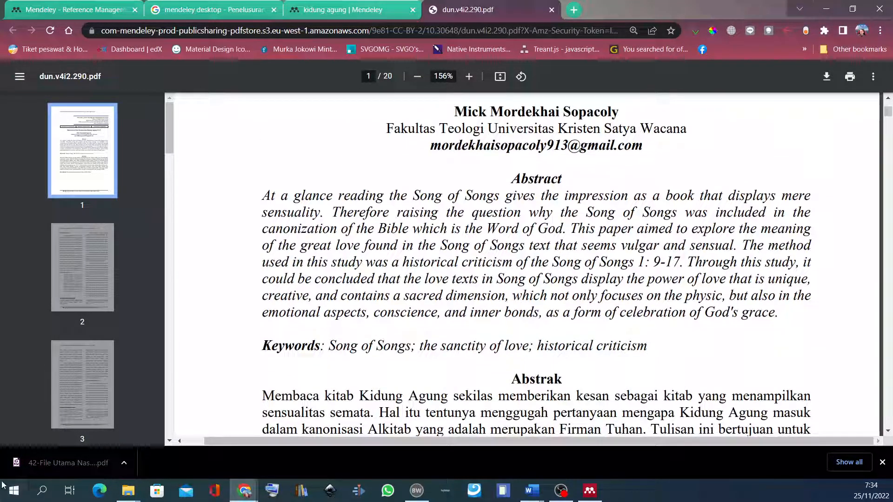
Open the downloaded "Tafsir Alegoris" article and examine its Indonesian abstract across the first two pages.
click(75, 463)
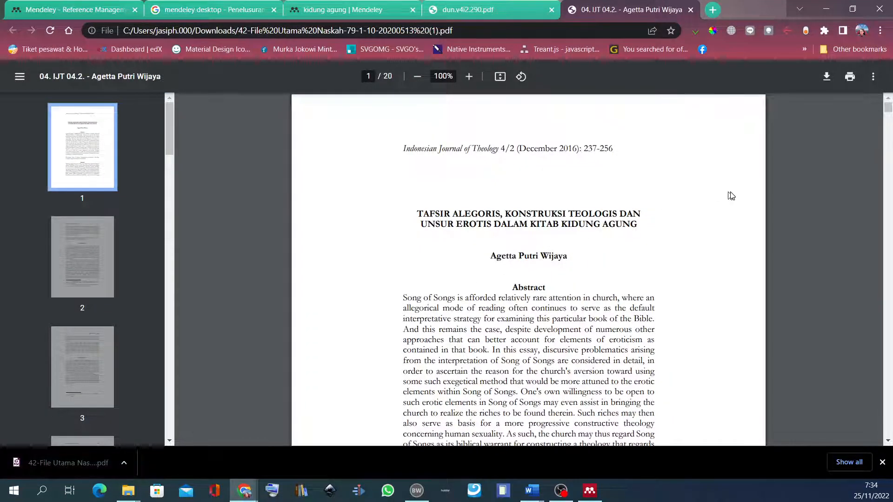
ctrl+scroll(730, 196, up, 3)
scroll(715, 202, down, 1)
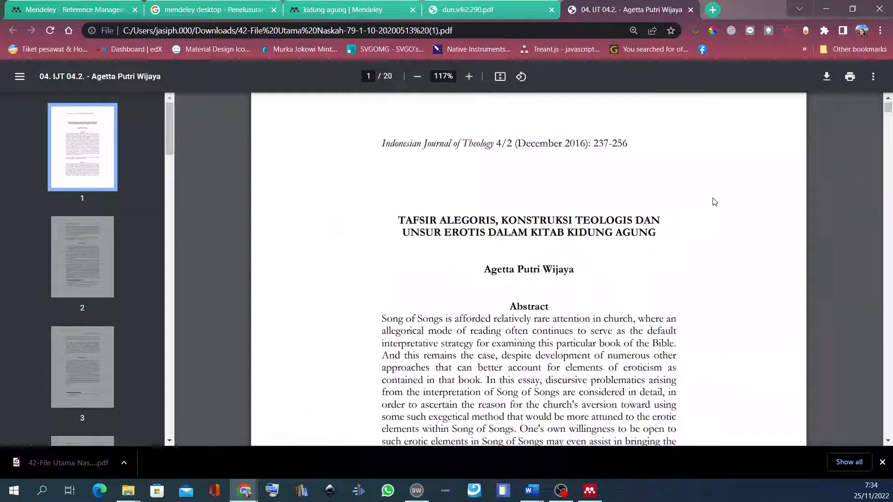
click(714, 200)
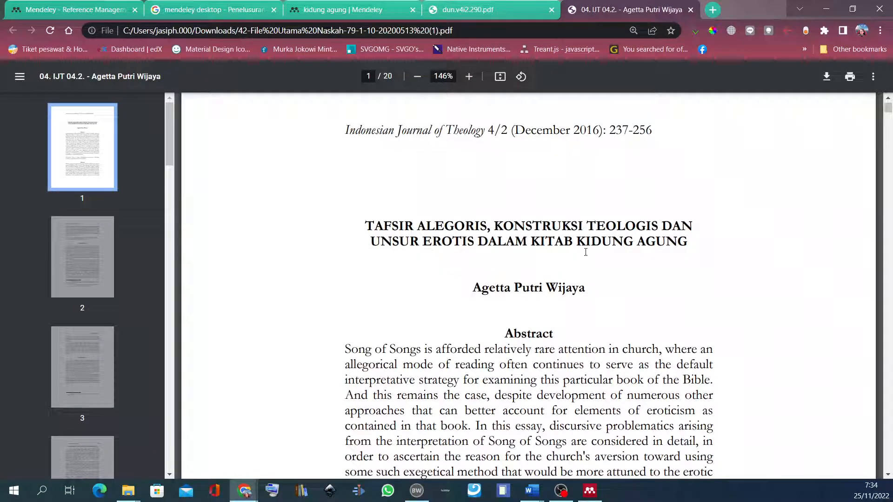
scroll(588, 252, down, 15)
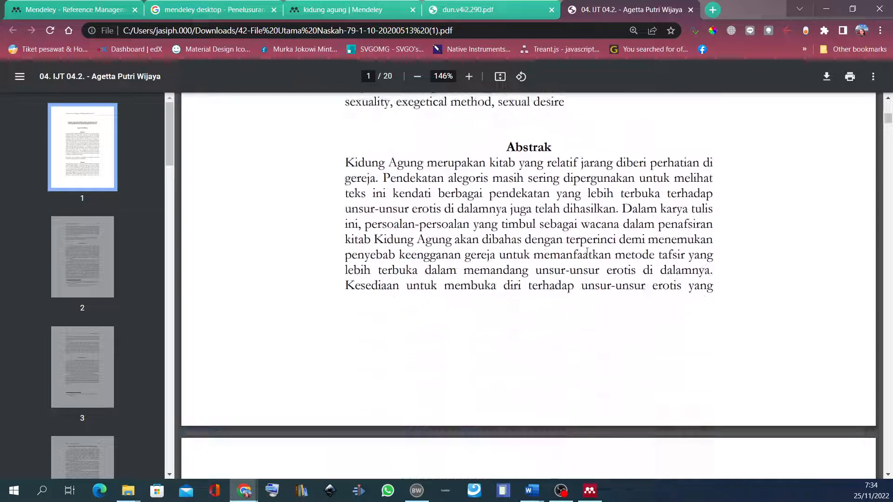
scroll(587, 252, down, 4)
scroll(587, 252, up, 7)
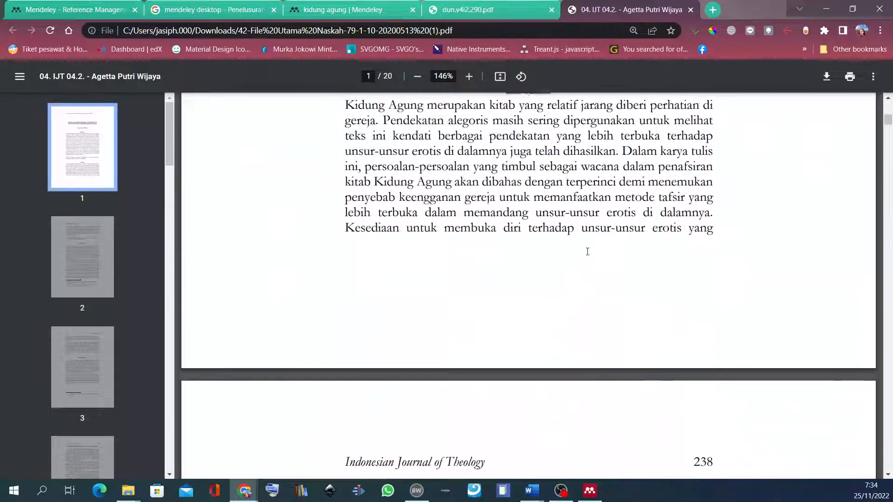
scroll(587, 252, up, 1)
scroll(587, 251, down, 7)
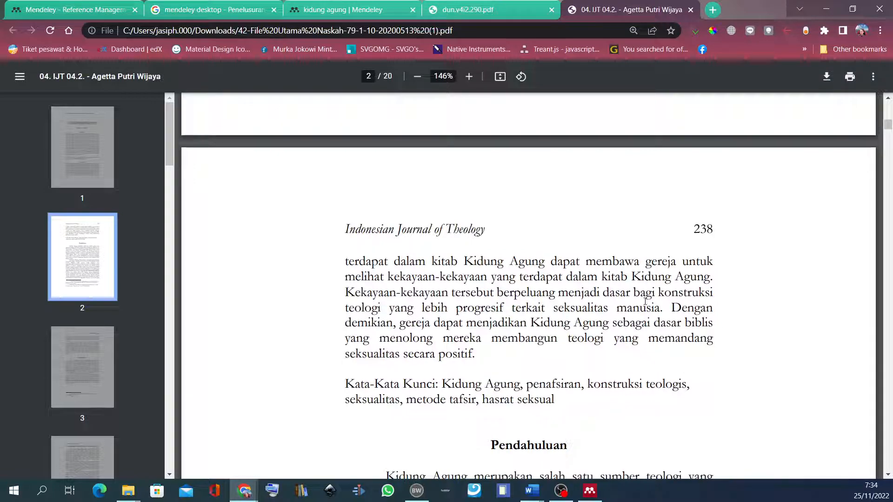
scroll(529, 284, up, 5)
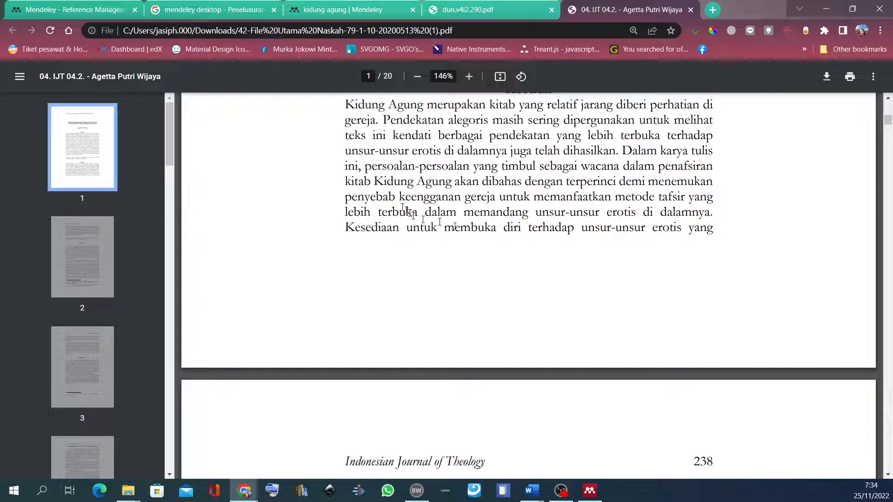
drag(345, 199, 714, 199)
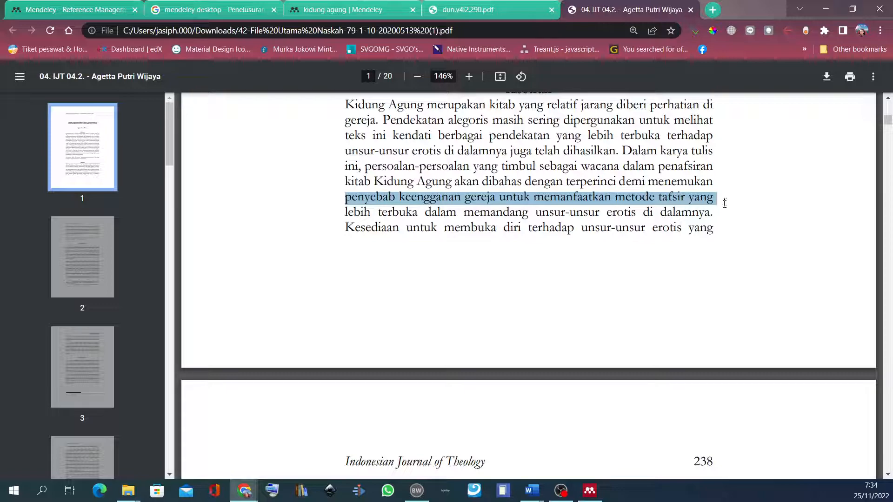
drag(725, 203, 725, 214)
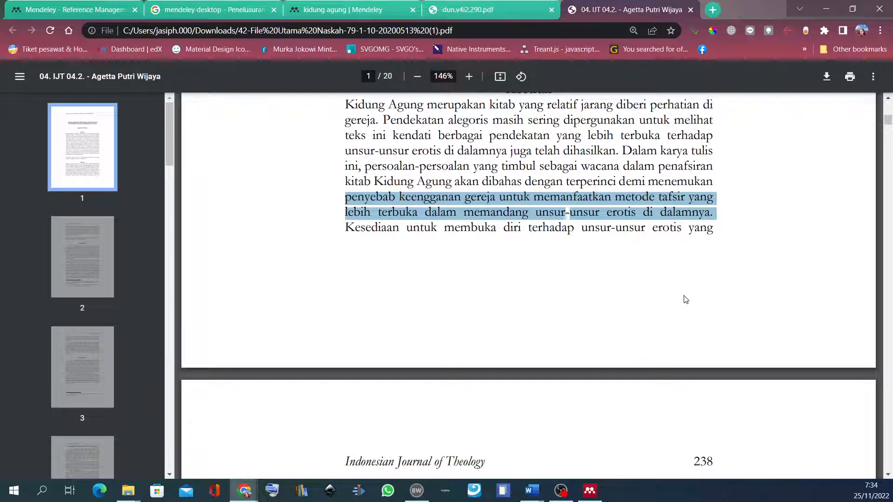
scroll(685, 299, down, 1)
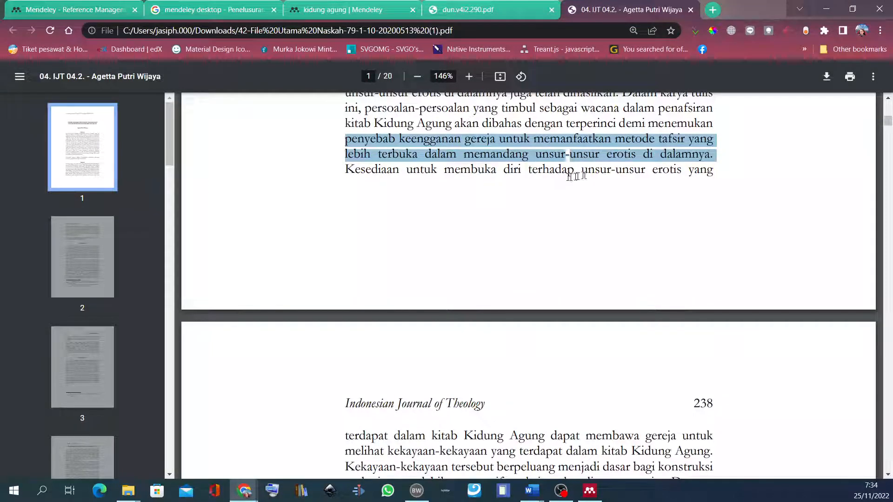
click(341, 142)
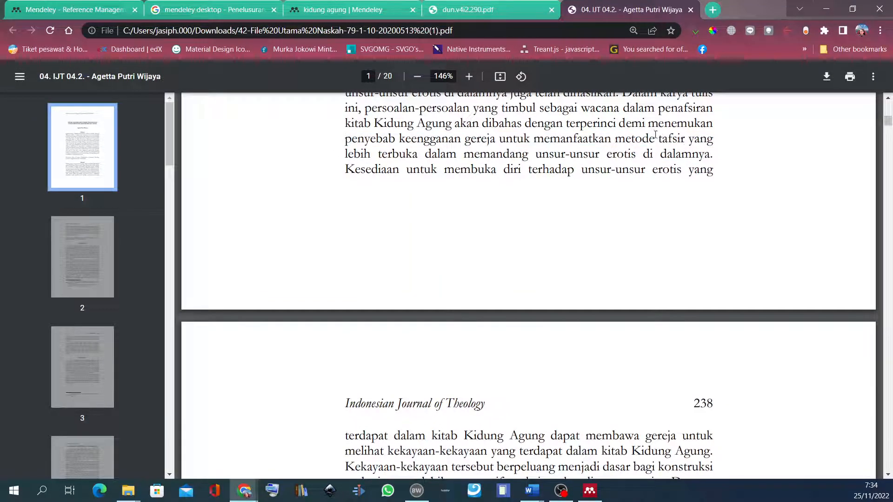
Copy the Indonesian abstract from "Dalam karya tulis ini" on the first page through "seksualitas secara positif." on the second.
scroll(656, 135, up, 2)
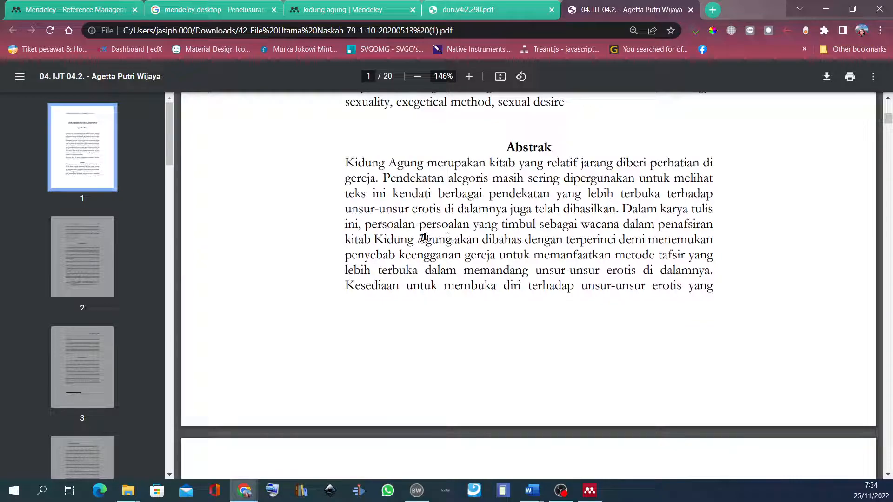
drag(623, 208, 485, 414)
scroll(688, 309, down, 1)
scroll(652, 417, down, 1)
scroll(684, 470, down, 2)
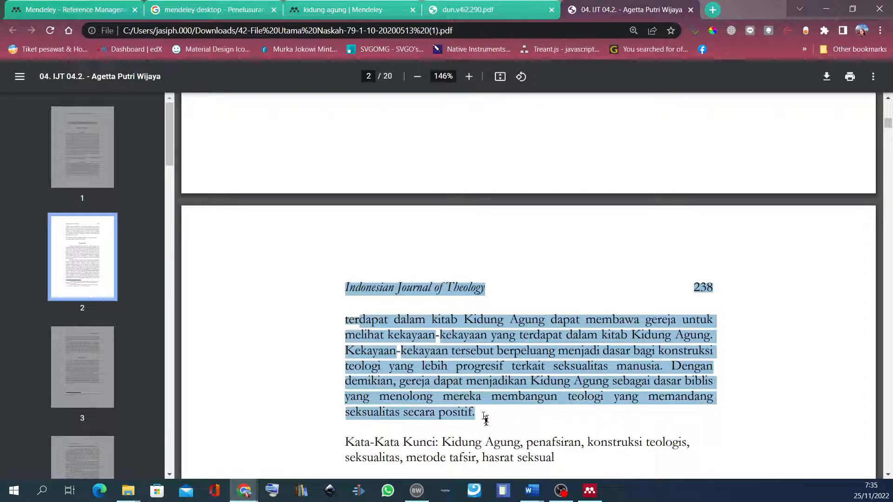
right_click(500, 382)
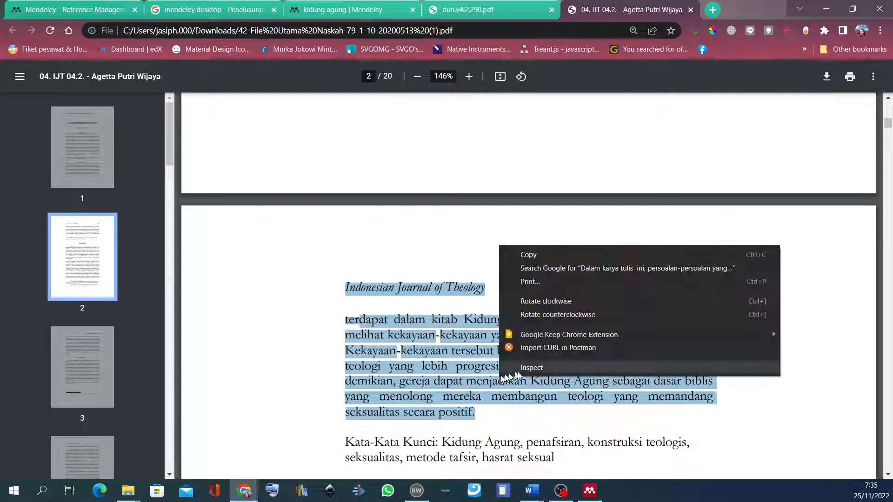
click(534, 257)
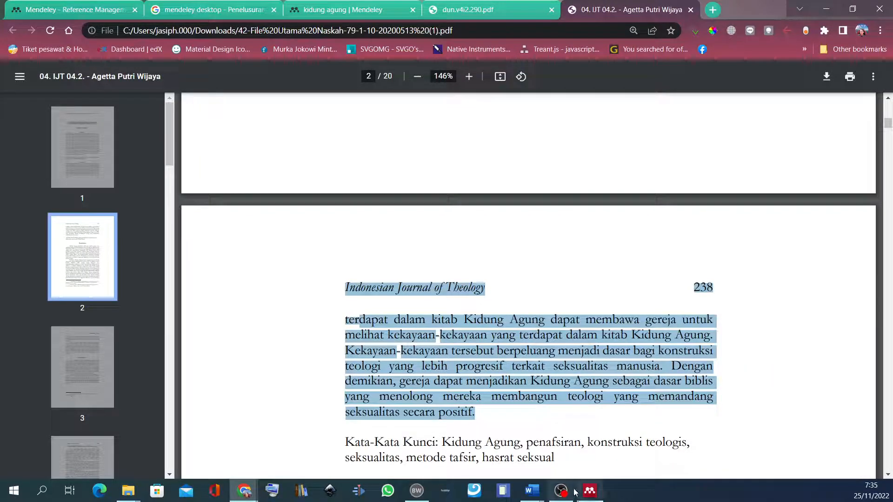
Switch to Document2 in Word and paste the copied abstract passage as a new paragraph below the first quotation.
mouse_move(535, 490)
click(721, 442)
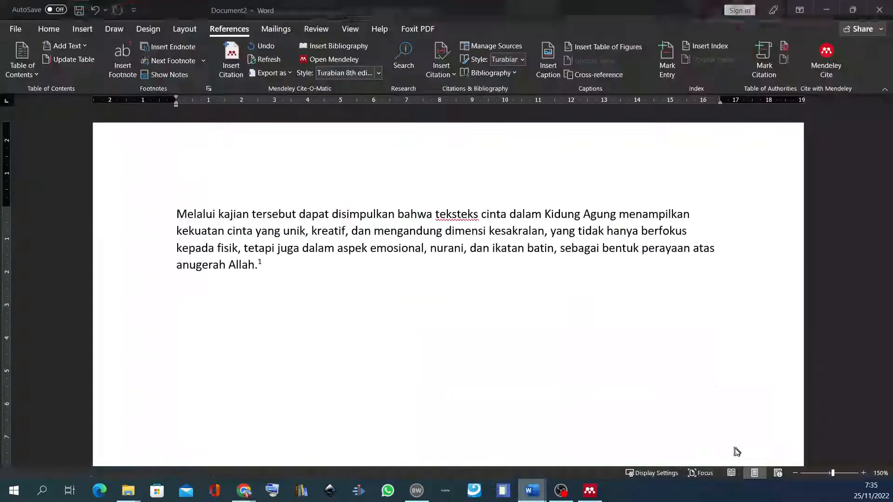
key(Return)
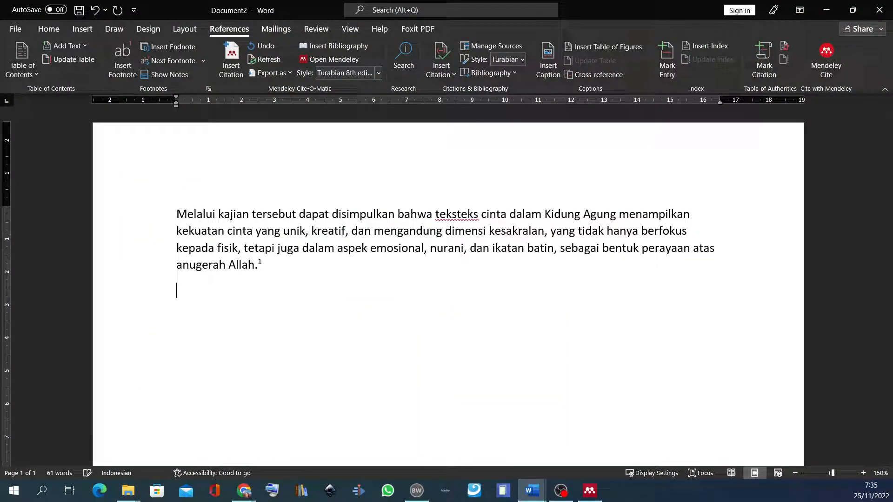
text(Dalam karya tulis ini, persoalan-persoalan yang timbul sebagai wacana dalam penafsiran kitab Kidung Agung akan dibahas dengan terperinci demi menemukan penyebab keengganan gereja untuk memanfaatkan metode tafsir yang lebih terbuka dalam memandang unsur-unsur erotis di dalamnya. Kesediaan untuk membuka diri terhadap unsur-unsur erotis yang Indonesian Journal of Theology 238 terdapat dalam kitab Kidung Agung dapat membawa gereja untuk melihat kekayaan-kekayaan yang terdapat dalam kitab Kidung Agung. Kekayaan-kekayaan tersebut berpeluang menjadi dasar bagi konstruksi teologi yang lebih progresif terkait seksualitas manusia. Dengan demikian, gereja dapat menjadikan Kidung Agung sebagai dasar biblis yang menolong mereka membangun teologi yang memandang seksualitas secara positif.)
scroll(500, 341, down, 3)
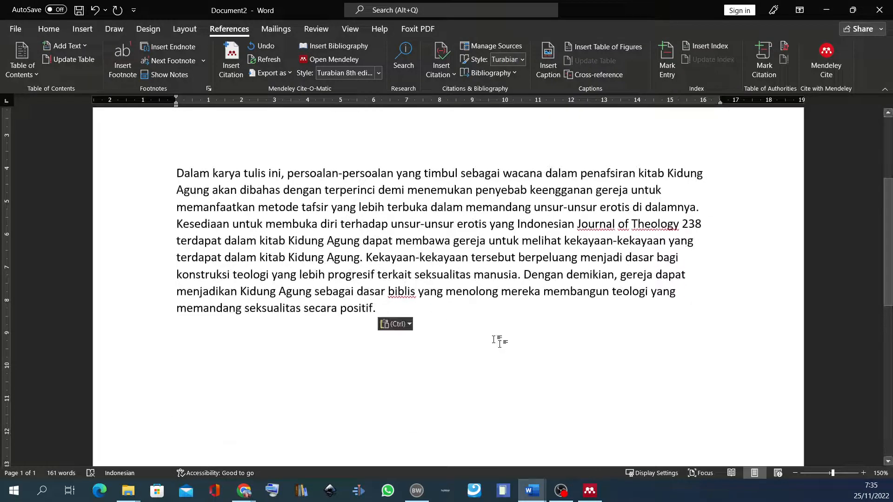
scroll(501, 345, up, 1)
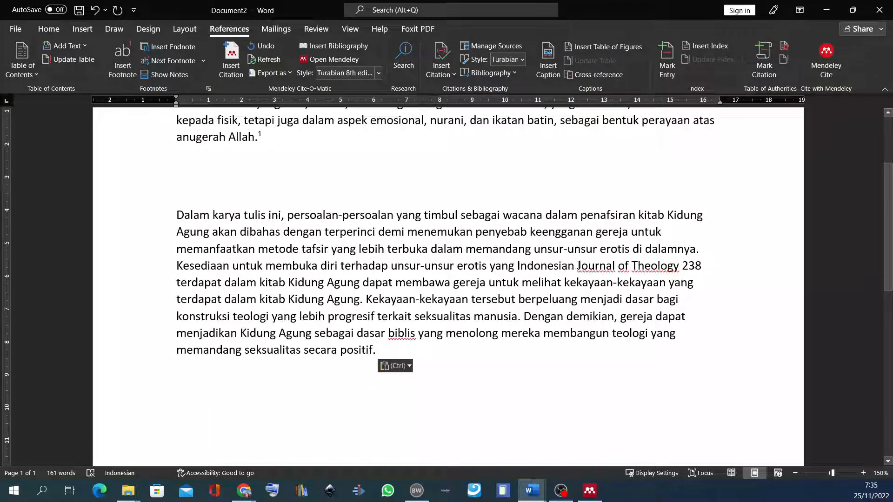
Delete the stray page header "Indonesian Journal of Theology 238" from the pasted paragraph.
mouse_move(578, 265)
mouse_down()
mouse_move(718, 257)
mouse_move(712, 158)
mouse_move(623, 347)
mouse_move(712, 272)
mouse_move(593, 273)
mouse_up()
click(720, 265)
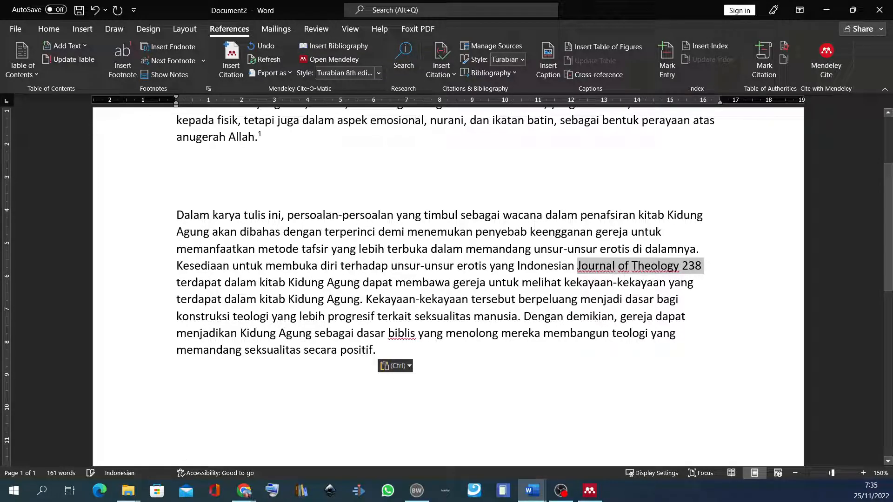
drag(623, 270, 693, 381)
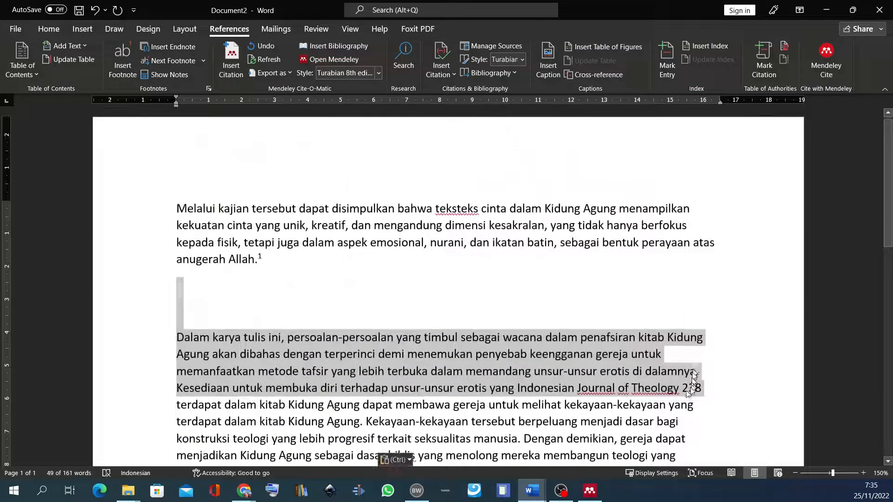
click(689, 388)
key(shift+Left)
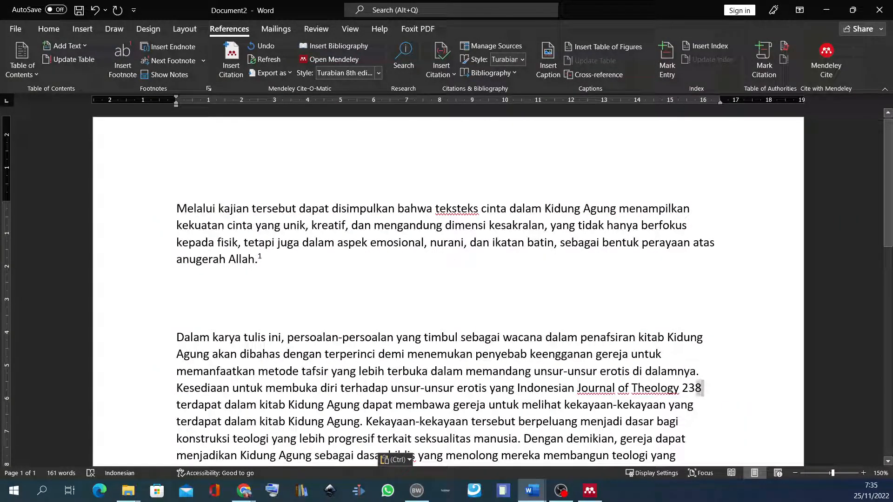
key(ctrl+shift+Left)
key(ctrl+shift+Left)
key(ctrl+shift+Left)
key(ctrl+shift+Left)
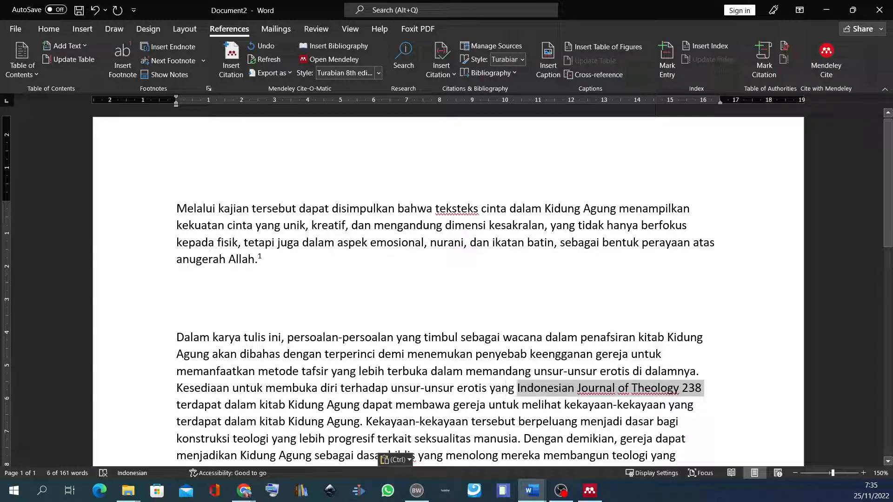
key(BackSpace)
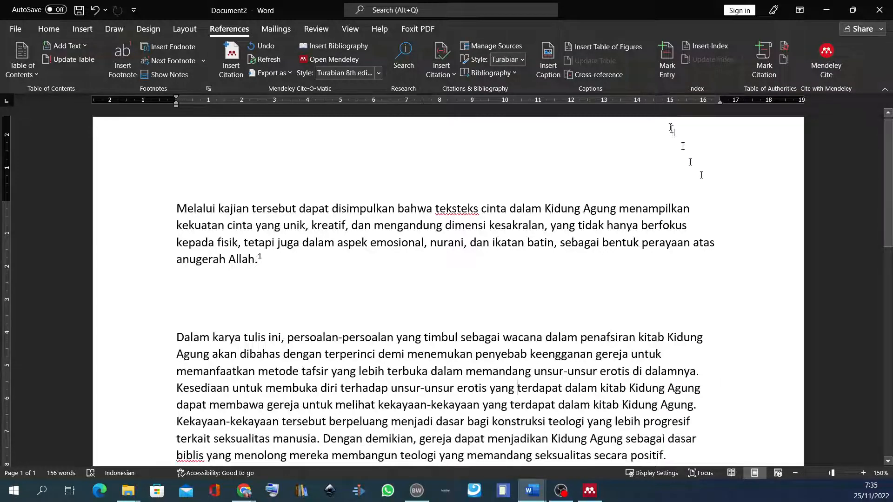
Read through the pasted "Dalam karya tulis ini" paragraph, focusing on the text from "Kesediaan untuk membuka diri" to its end.
scroll(715, 238, down, 3)
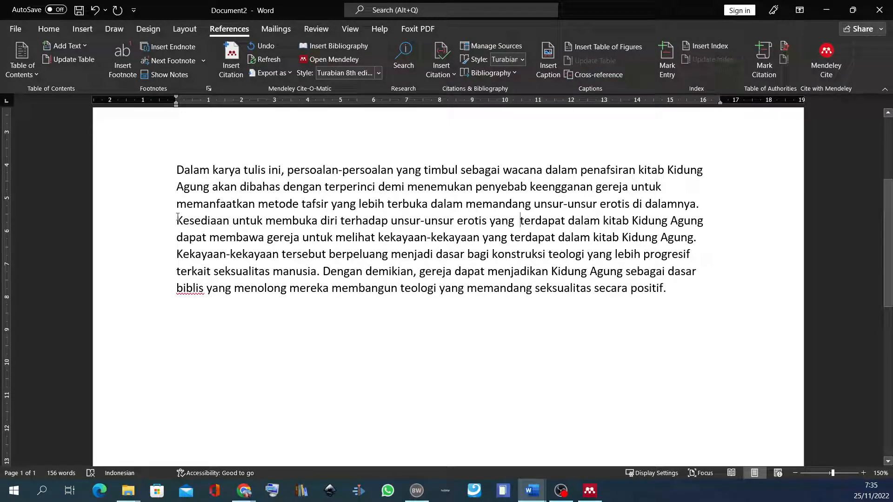
drag(180, 219, 702, 240)
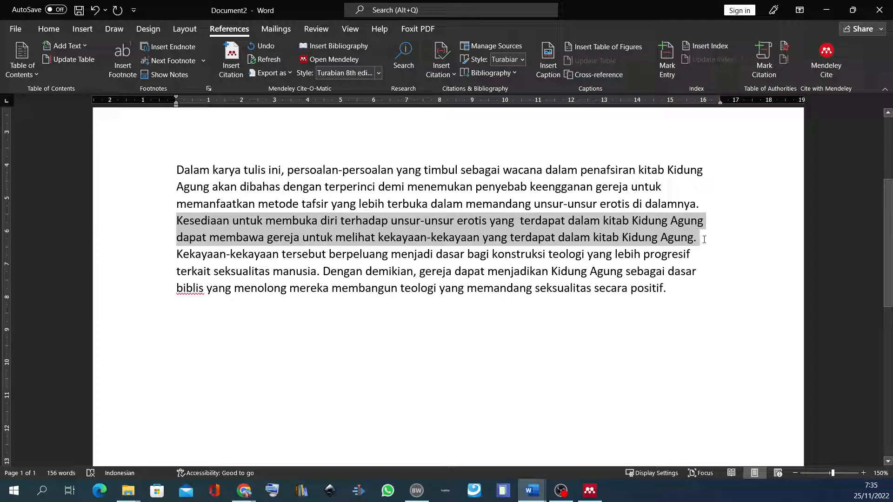
drag(704, 239, 683, 292)
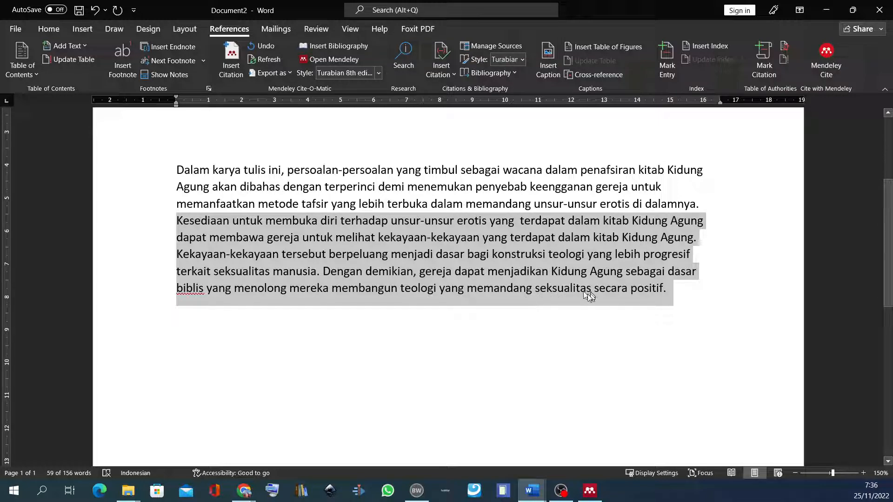
click(682, 281)
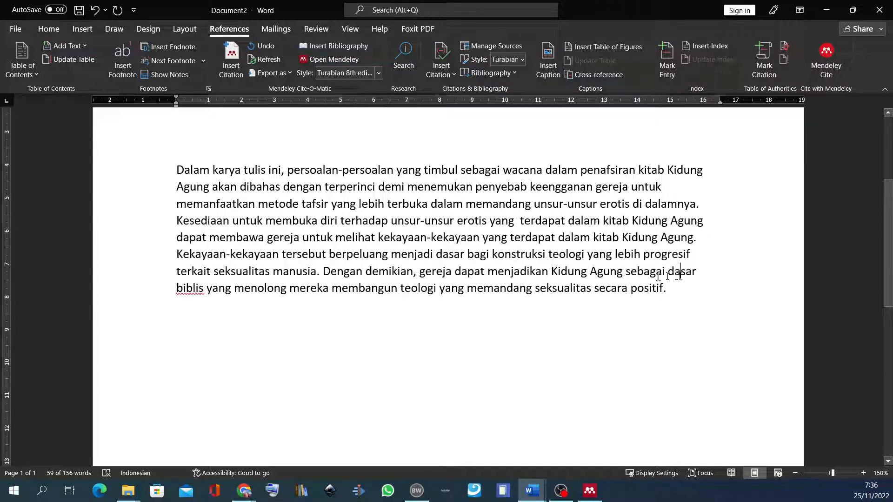
scroll(682, 281, up, 3)
scroll(672, 332, down, 3)
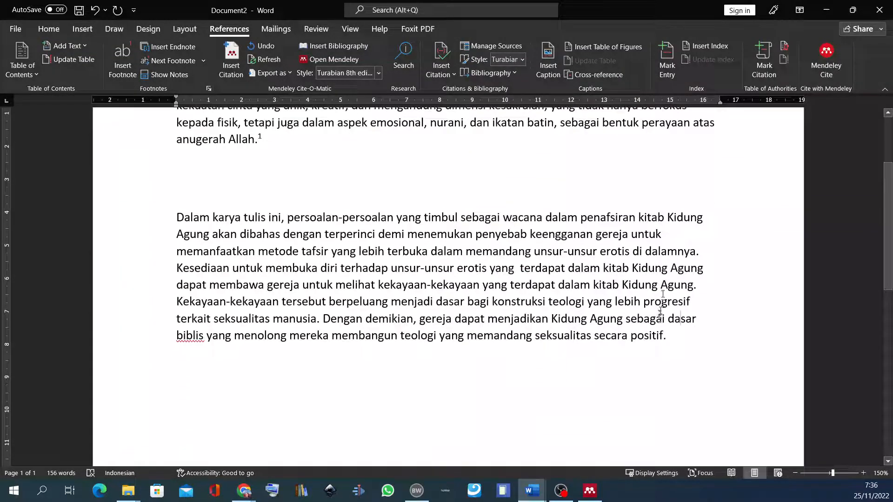
Insert a Mendeley citation of the 2017 "Tafsir Alegoris" article at the end of the second paragraph and check its footnote.
click(672, 332)
click(231, 61)
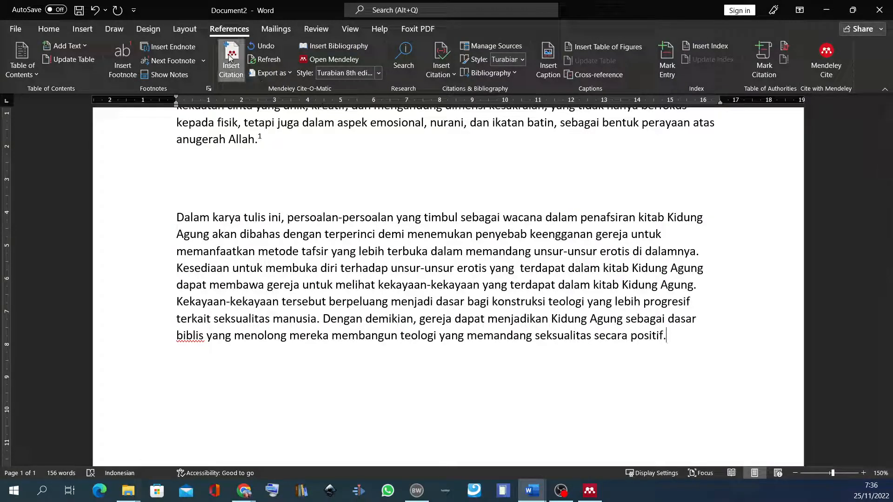
text(ag)
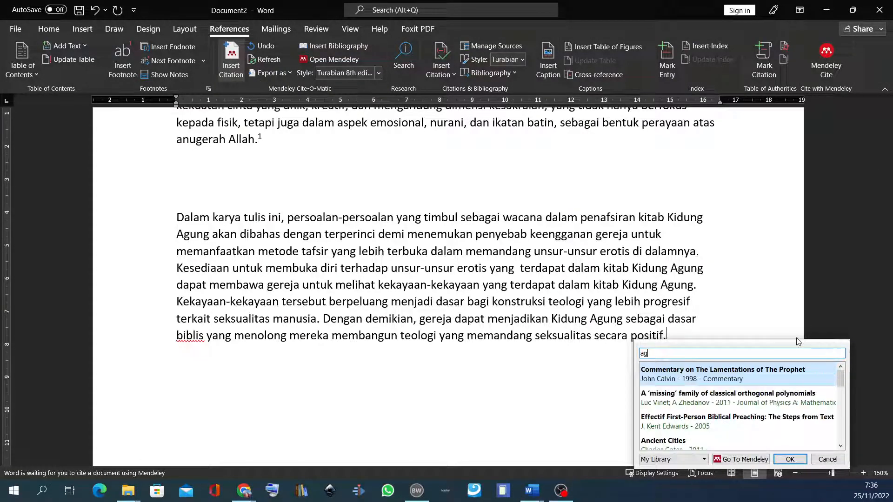
text(ett)
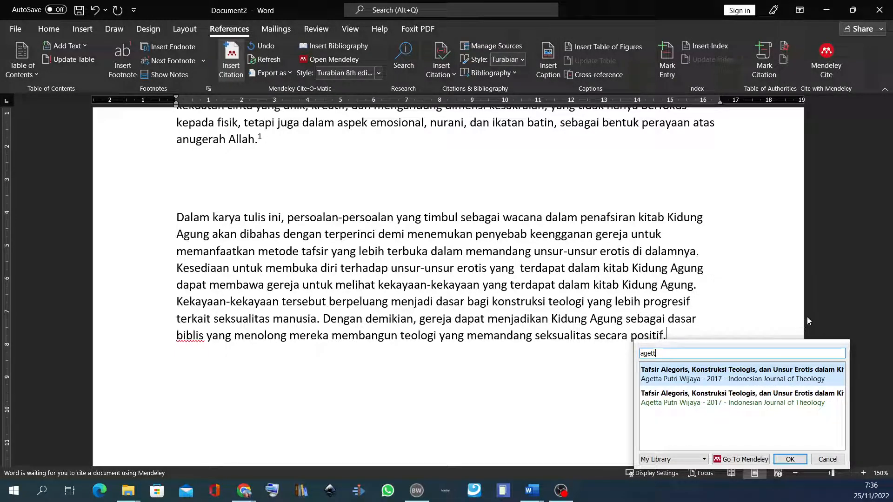
click(748, 373)
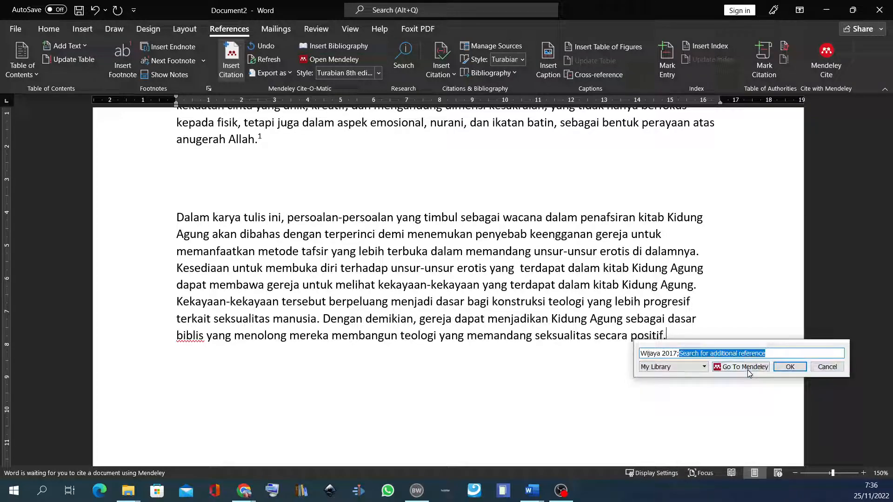
click(790, 366)
scroll(709, 364, down, 7)
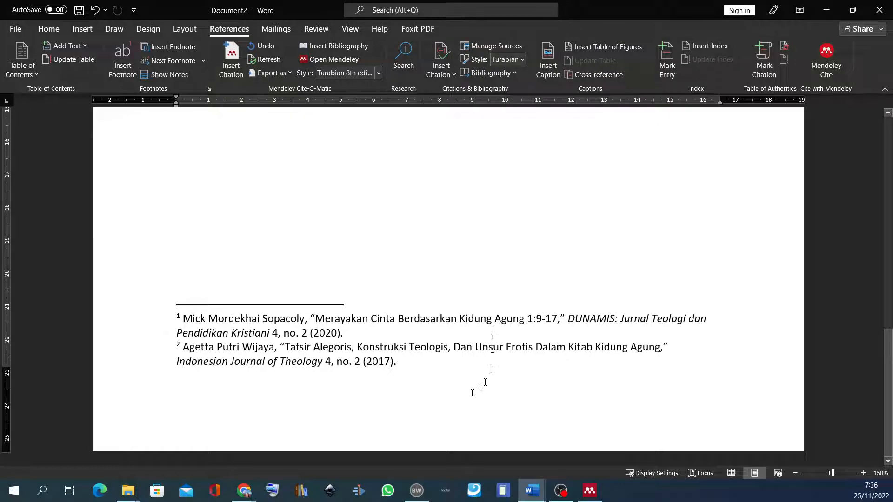
Delete one empty line between the first quotation and the "Dalam karya tulis ini" paragraph.
scroll(493, 340, up, 8)
click(205, 269)
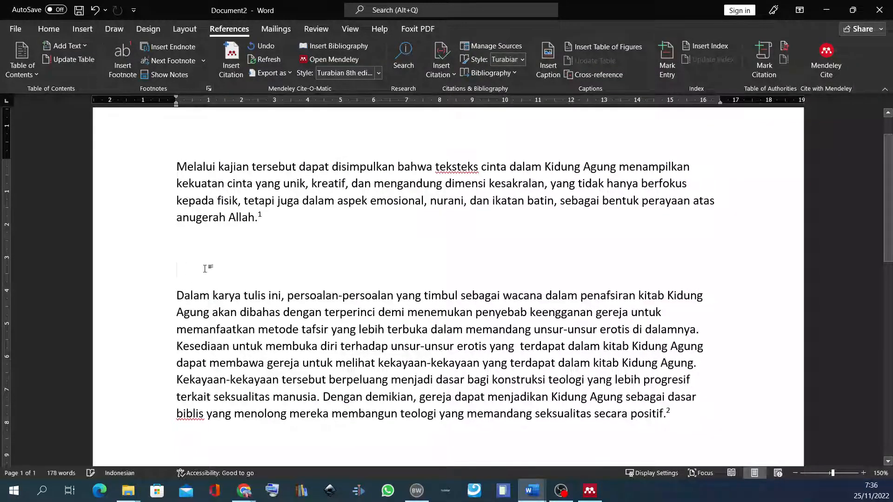
key(BackSpace)
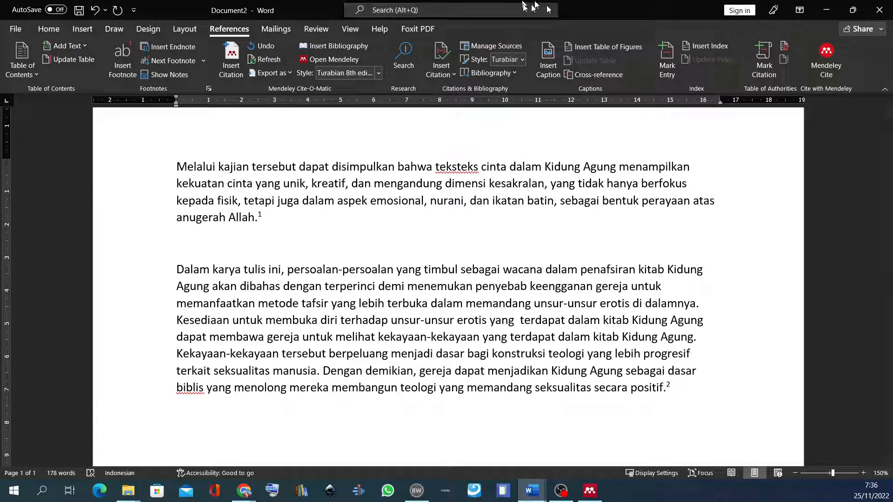
Review the first cited passage, including the word "kesakralan" and the closing phrase "bentuk perayaan atas anugerah Allah.".
drag(260, 224, 170, 168)
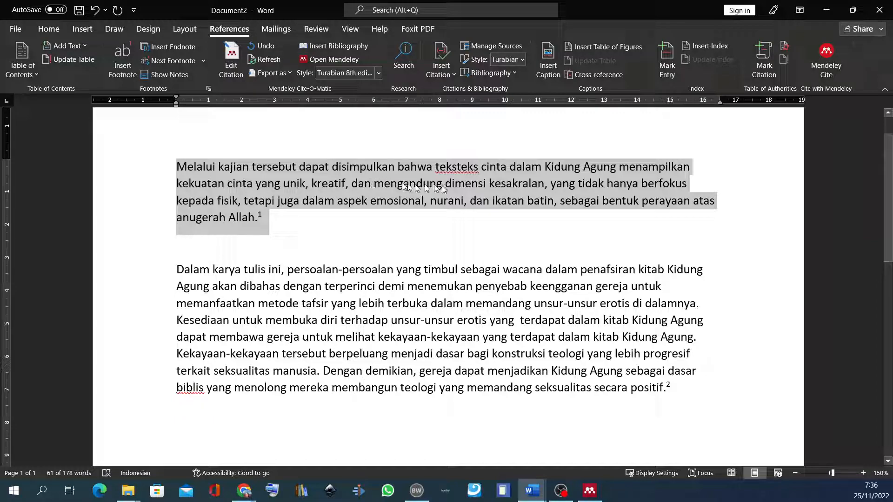
double_click(513, 183)
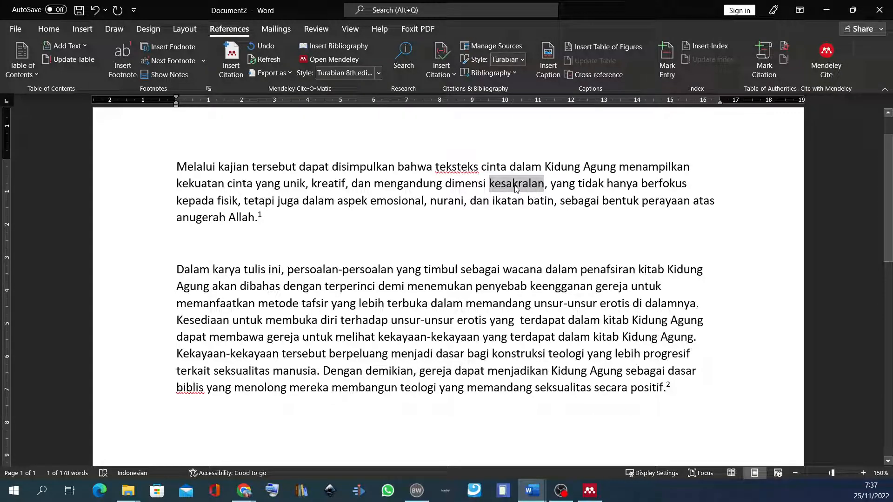
click(514, 221)
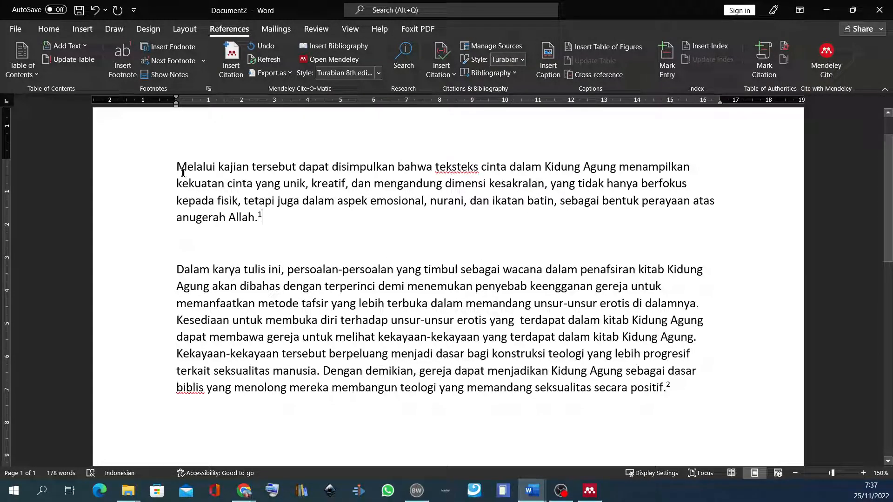
drag(180, 167, 299, 223)
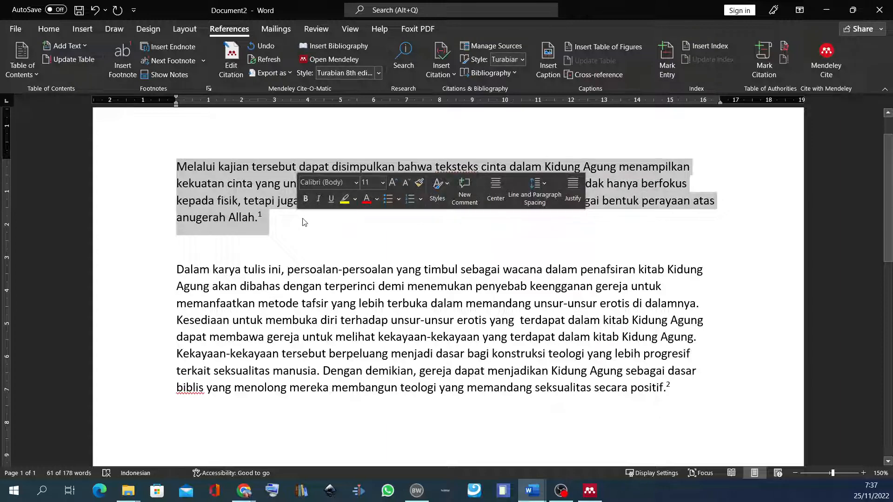
click(631, 230)
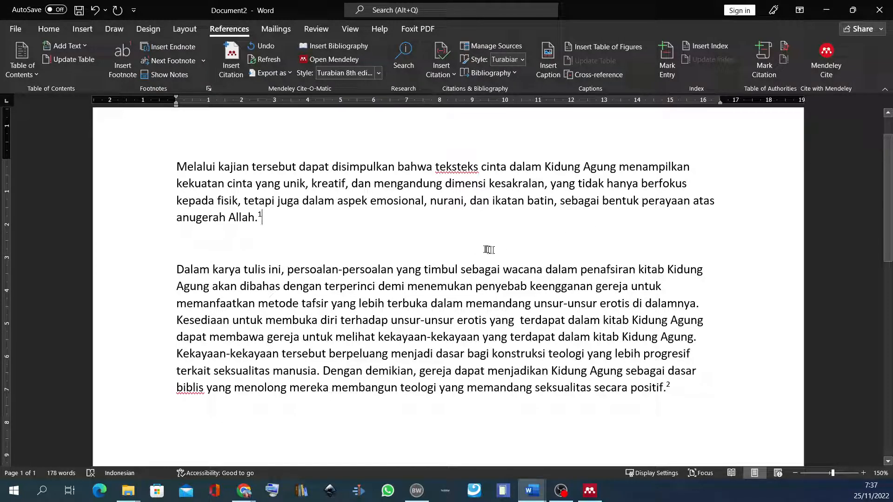
scroll(372, 246, down, 1)
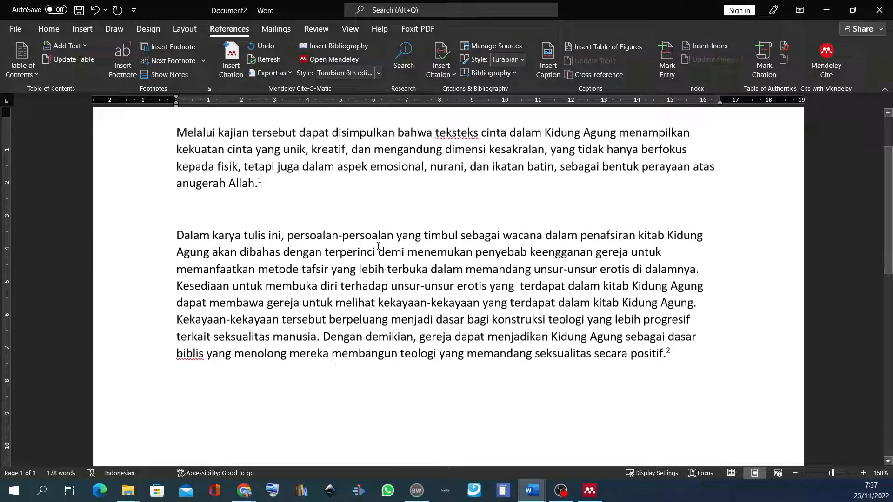
scroll(490, 173, up, 1)
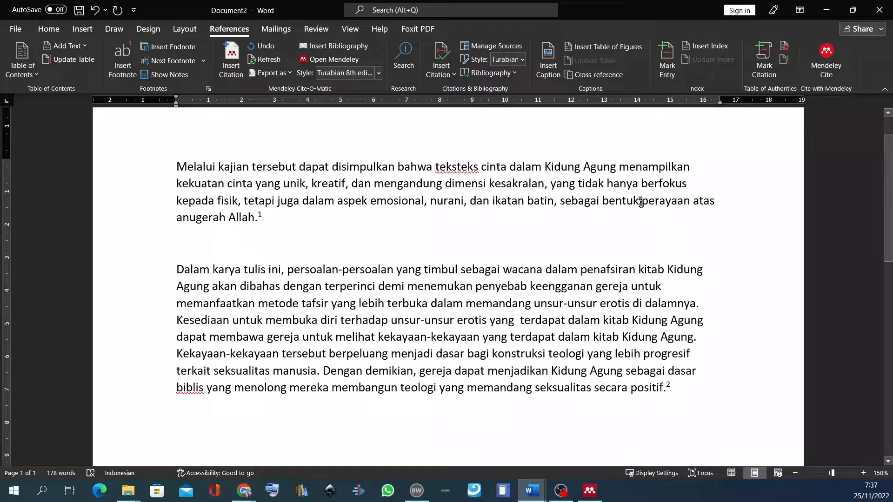
drag(640, 204, 720, 235)
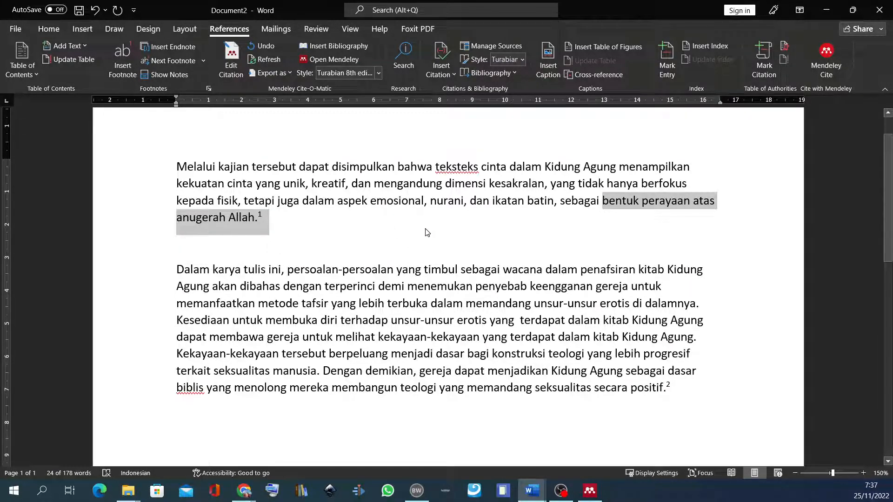
scroll(425, 232, down, 1)
scroll(428, 224, up, 2)
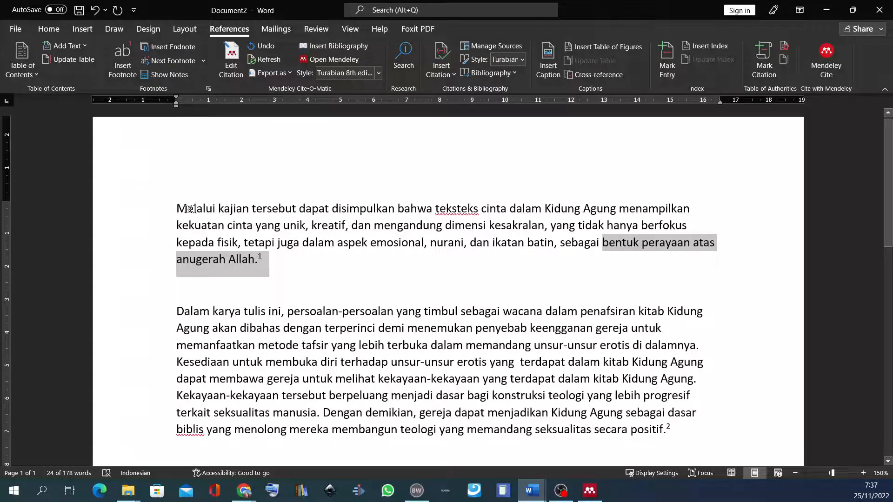
drag(177, 209, 339, 278)
scroll(338, 278, down, 2)
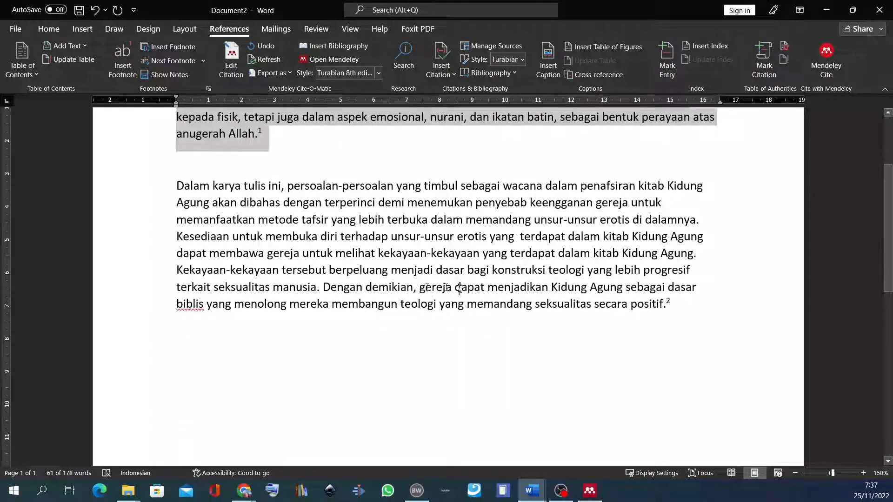
Compare the second cited passage with the first, examining its closing phrase "membangun teologi yang memandang seksualitas secara positif.".
click(360, 270)
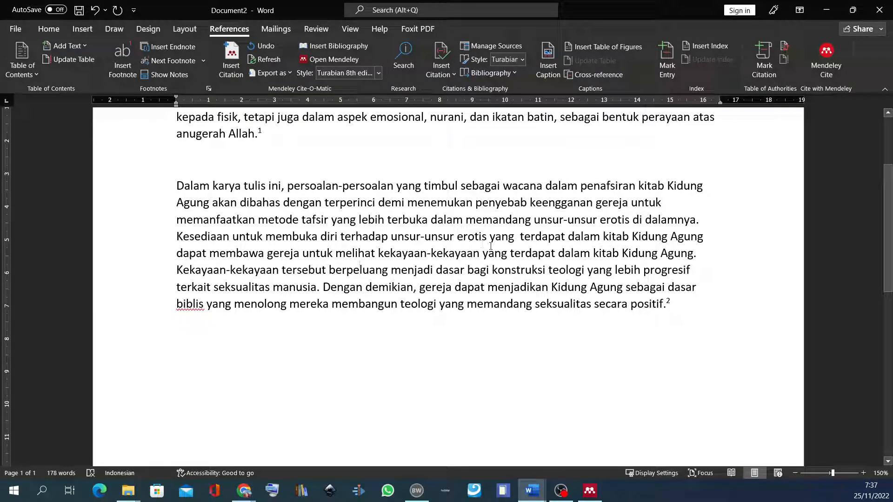
scroll(490, 246, up, 1)
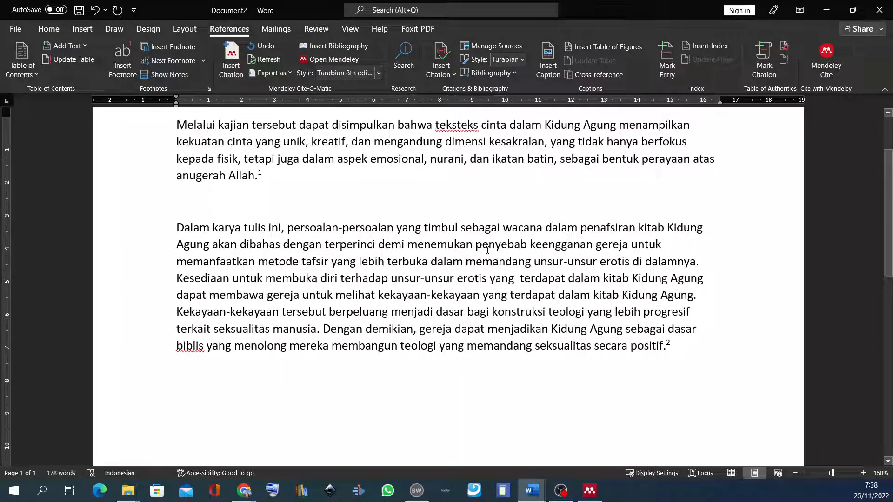
scroll(410, 289, up, 2)
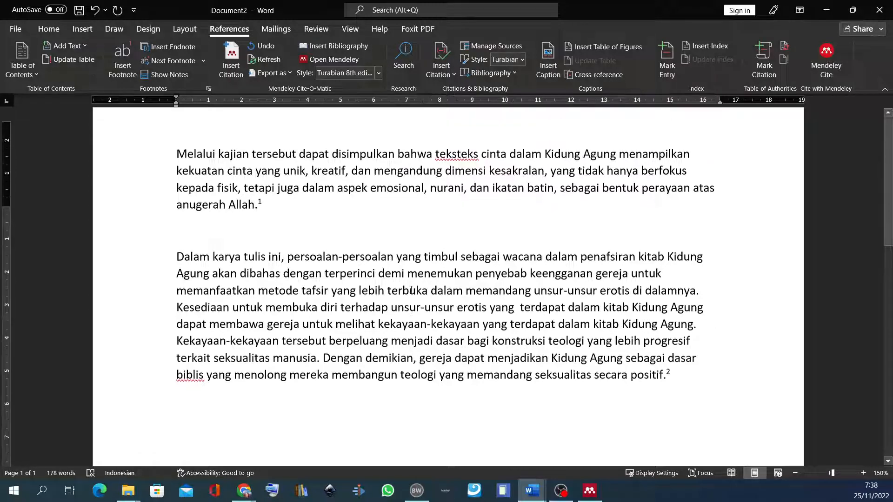
scroll(411, 291, down, 2)
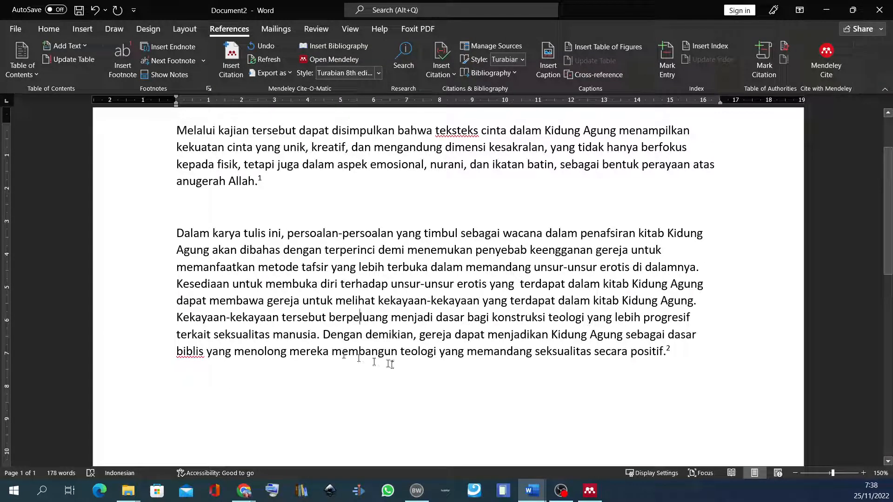
drag(342, 353, 524, 356)
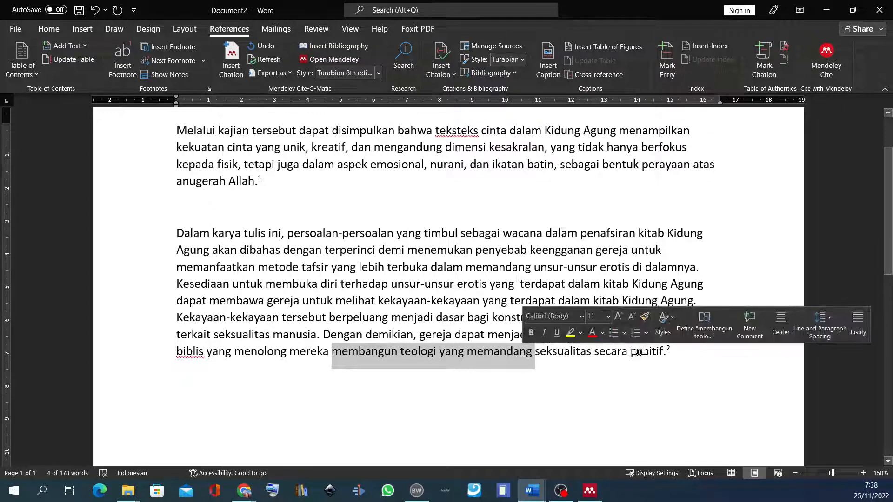
click(638, 352)
scroll(642, 356, up, 2)
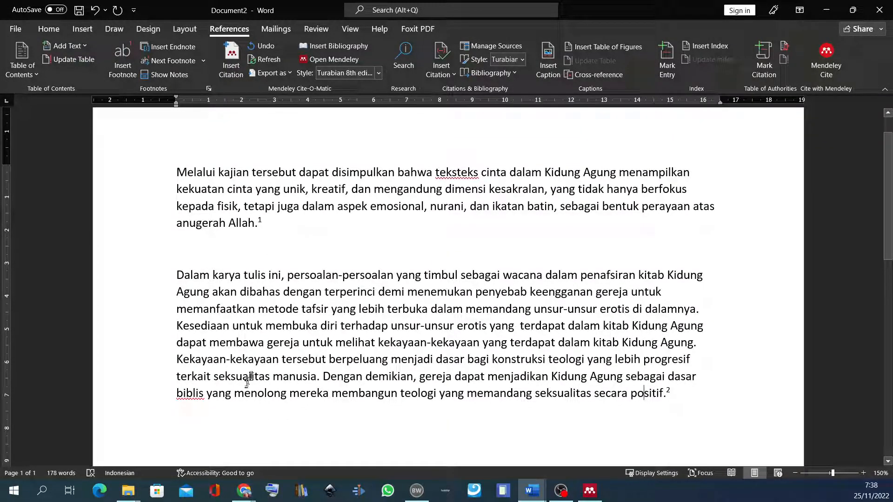
click(691, 386)
scroll(453, 278, down, 3)
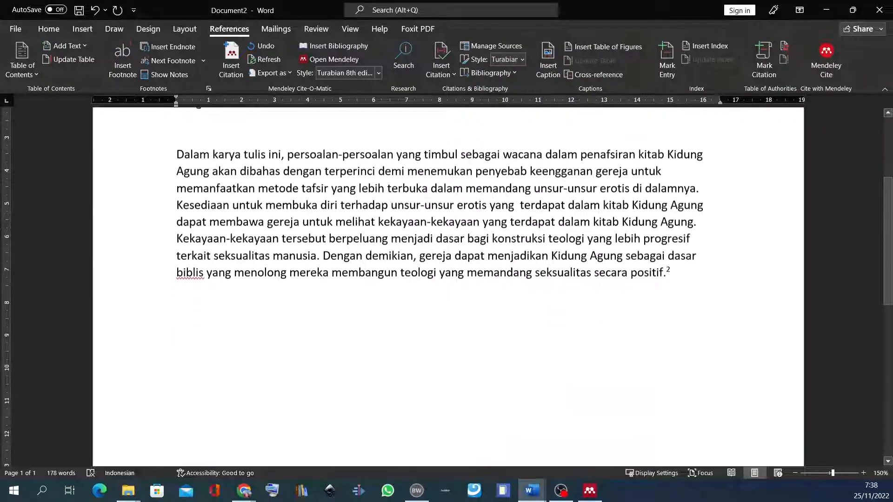
scroll(453, 278, up, 4)
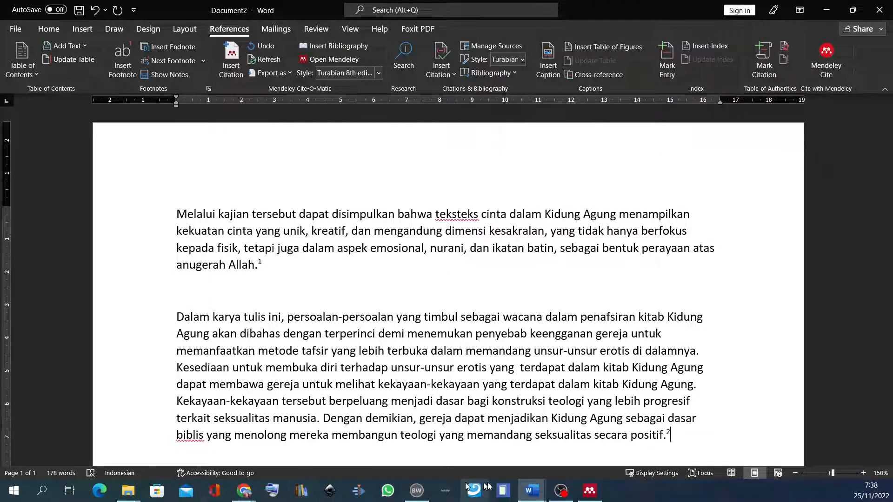
click(532, 491)
click(496, 191)
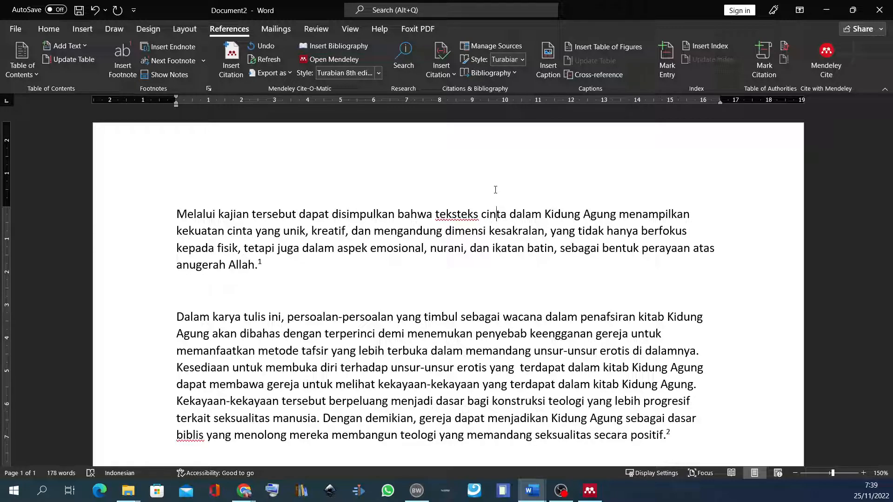
scroll(486, 314, down, 4)
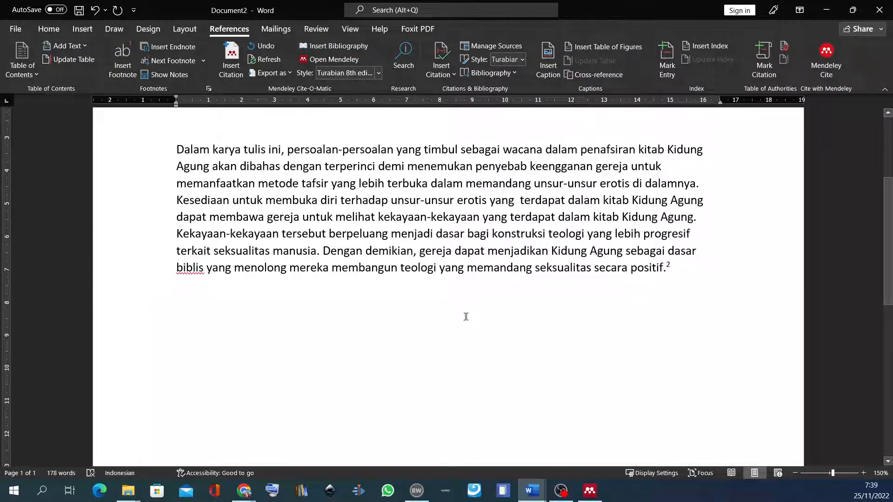
scroll(465, 317, up, 1)
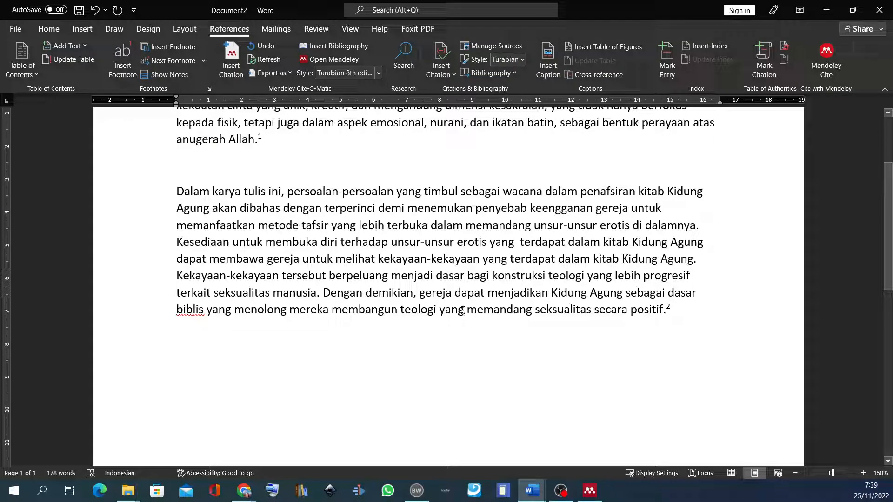
scroll(464, 309, up, 1)
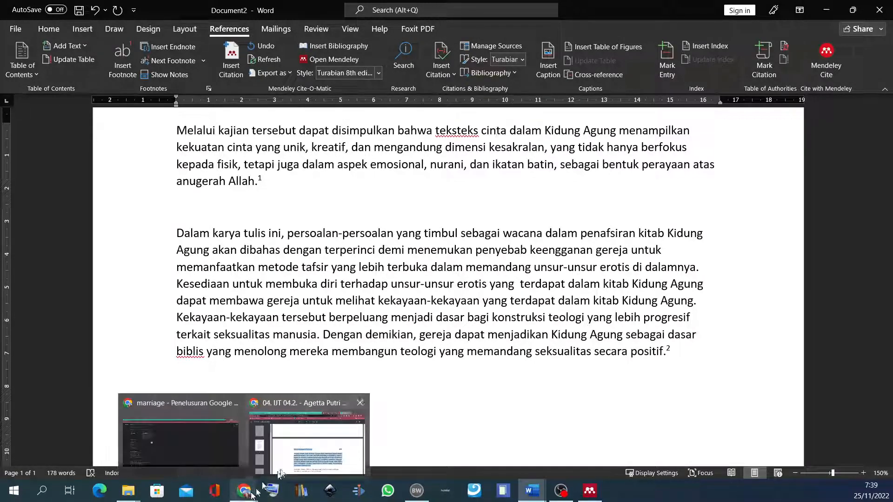
Switch to Chrome and review the articles listed in the Mendeley search results for "kidung agung".
click(293, 465)
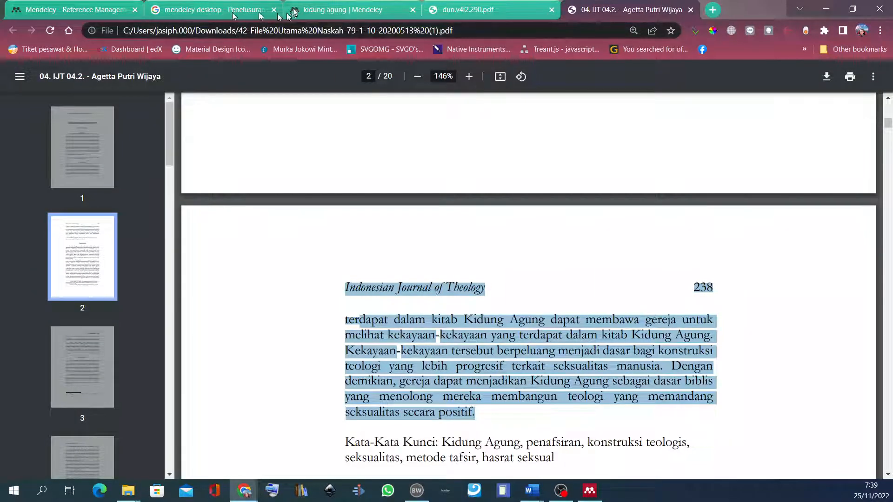
click(311, 7)
scroll(526, 382, down, 5)
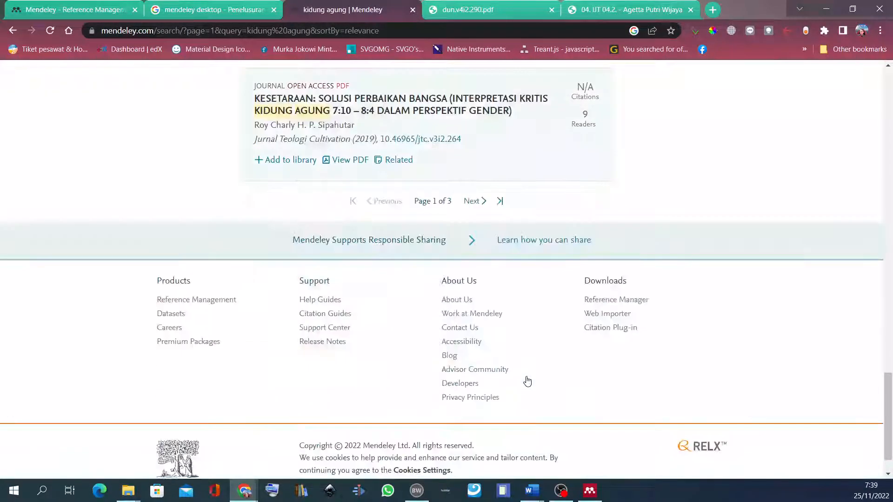
scroll(527, 381, up, 8)
scroll(527, 382, up, 15)
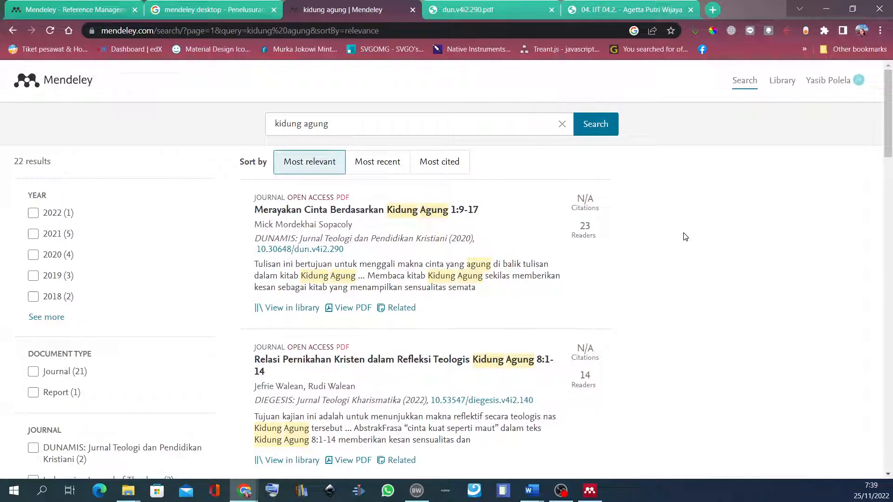
scroll(685, 237, down, 2)
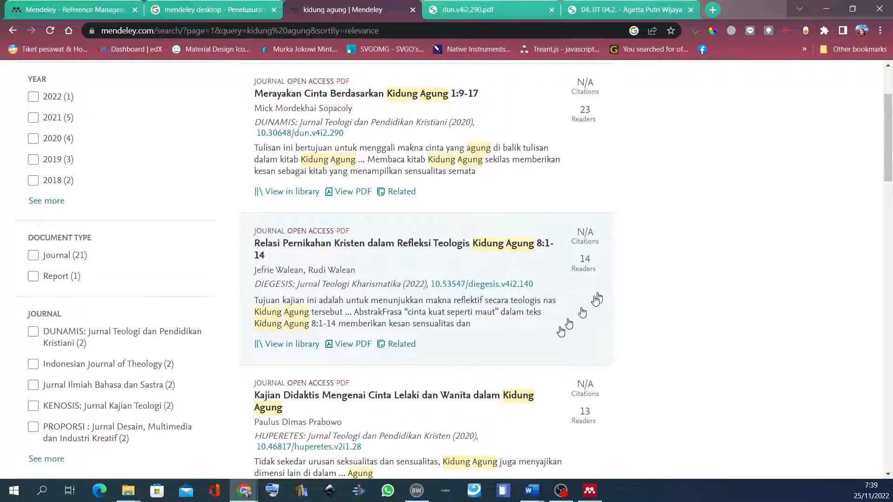
scroll(467, 309, down, 4)
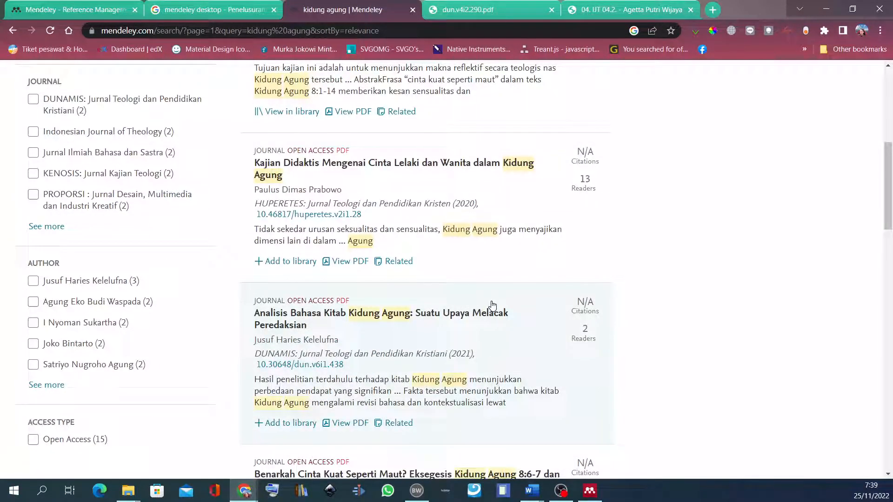
scroll(687, 240, up, 1)
scroll(687, 240, up, 6)
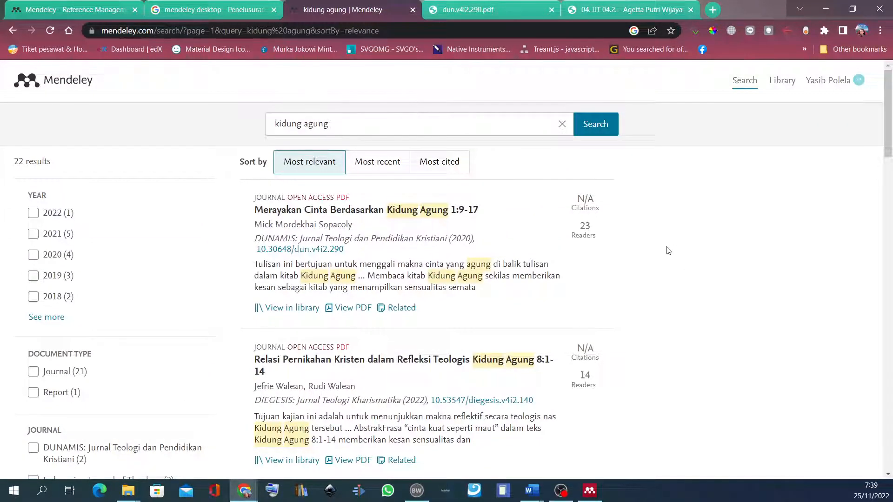
scroll(668, 251, down, 1)
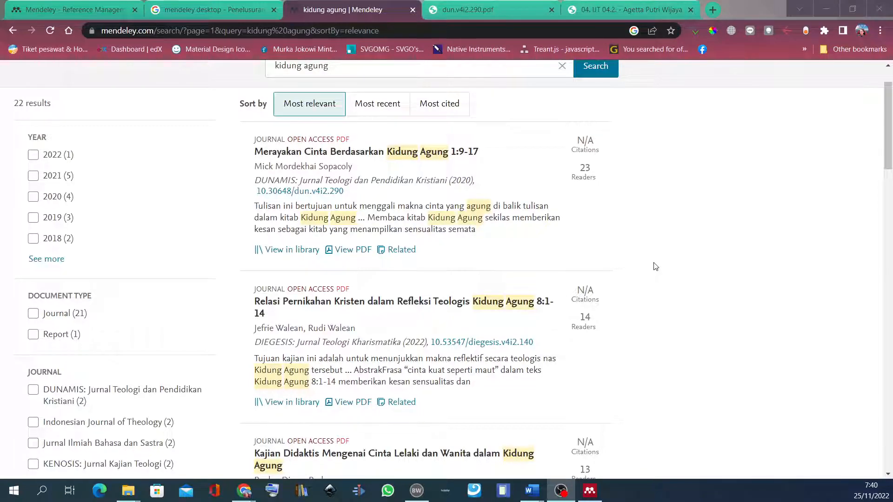
scroll(655, 266, down, 6)
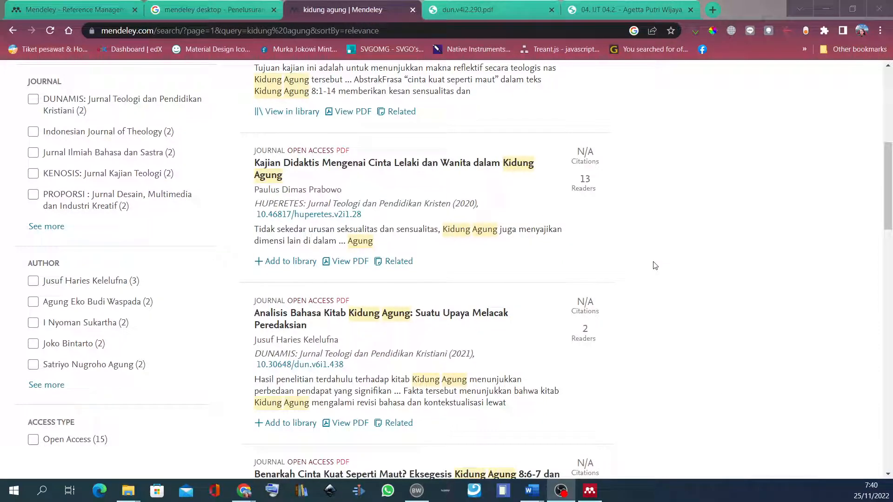
scroll(656, 266, up, 7)
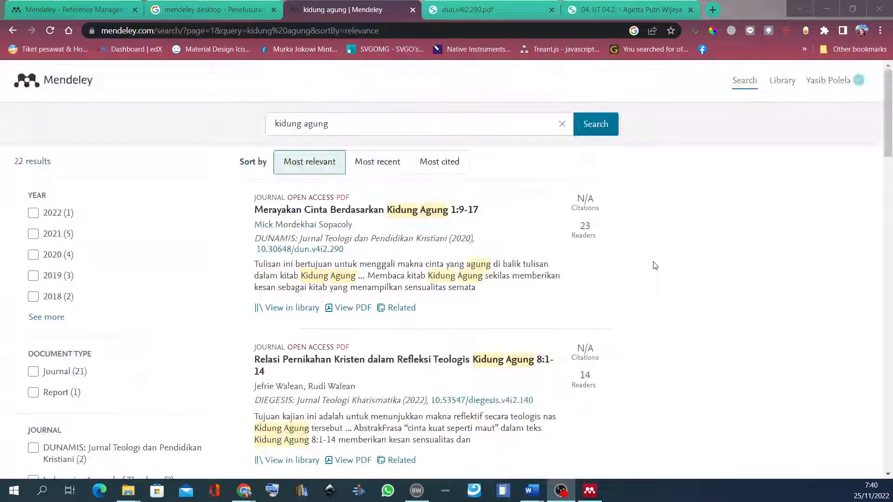
scroll(656, 266, down, 4)
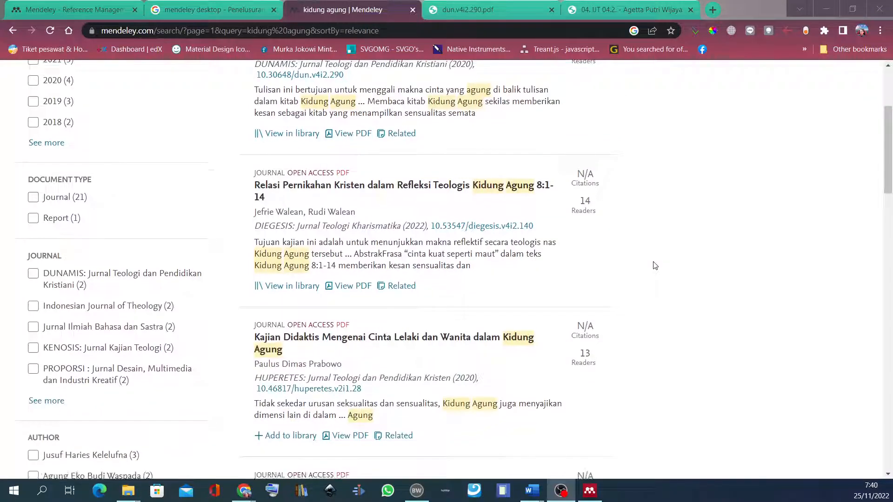